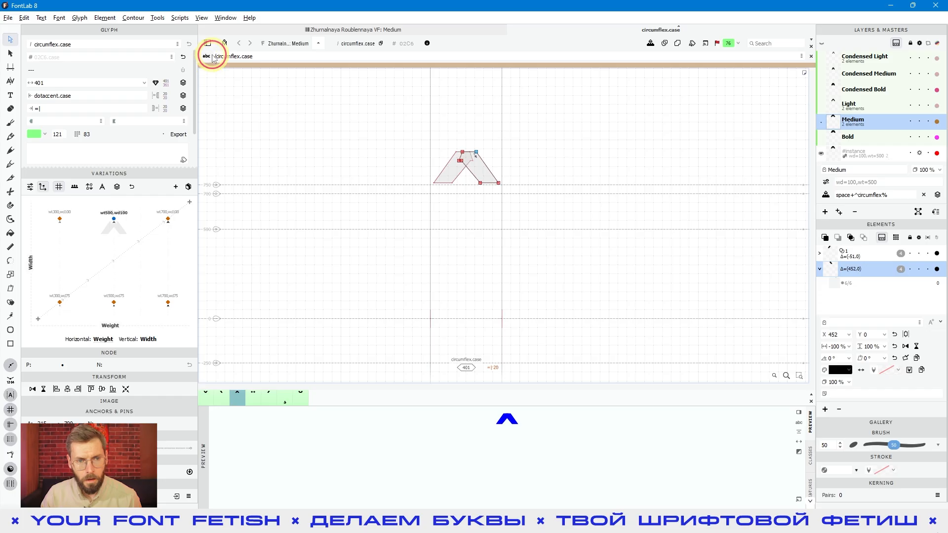
# Place the letter A before circumflex.case in the edited text and make circumflex.case the active glyph again
pyautogui.write('A')
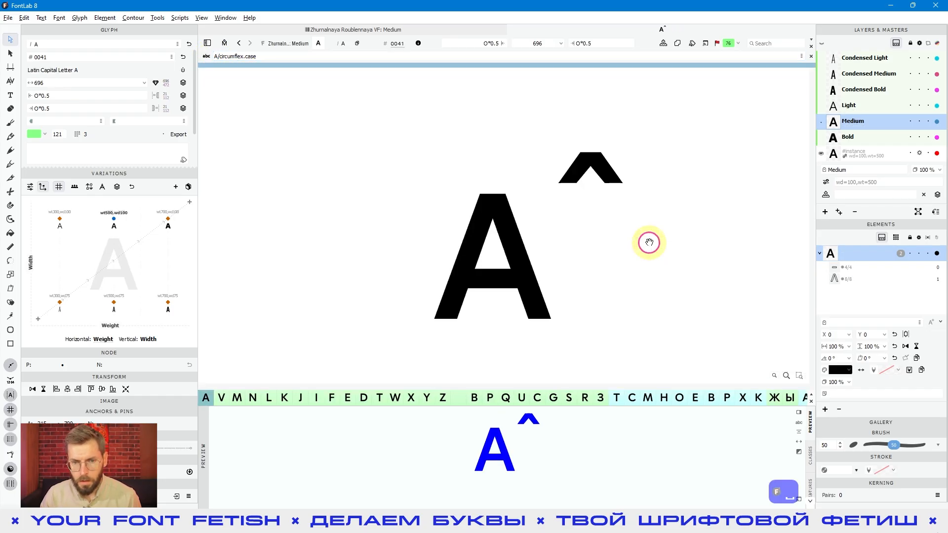
pyautogui.moveTo(495, 198); pyautogui.dragTo(451, 189)
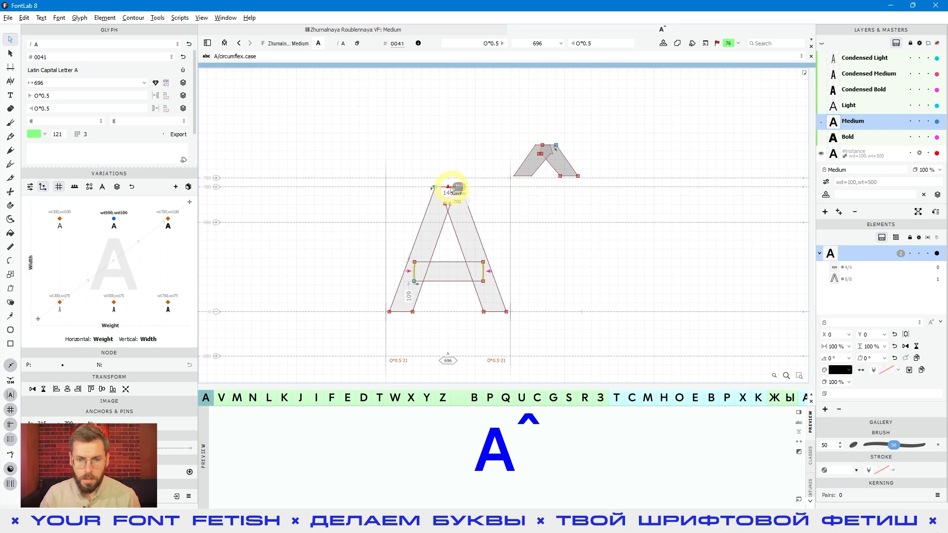
pyautogui.doubleClick(577, 213)
pyautogui.press('space')
pyautogui.moveTo(532, 203); pyautogui.dragTo(491, 210)
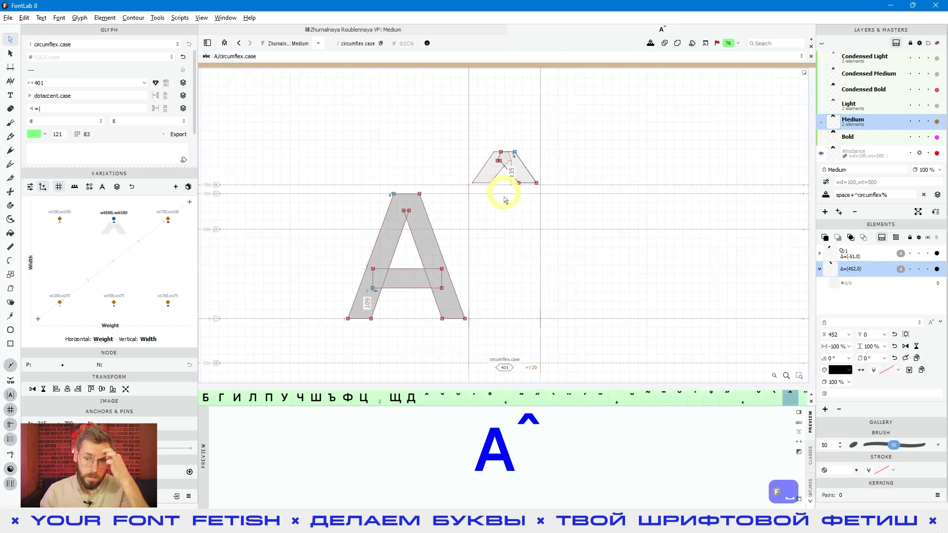
# Add an anchor just below the circumflex.case outline in the Medium master and name it _top
pyautogui.rightClick(518, 211)
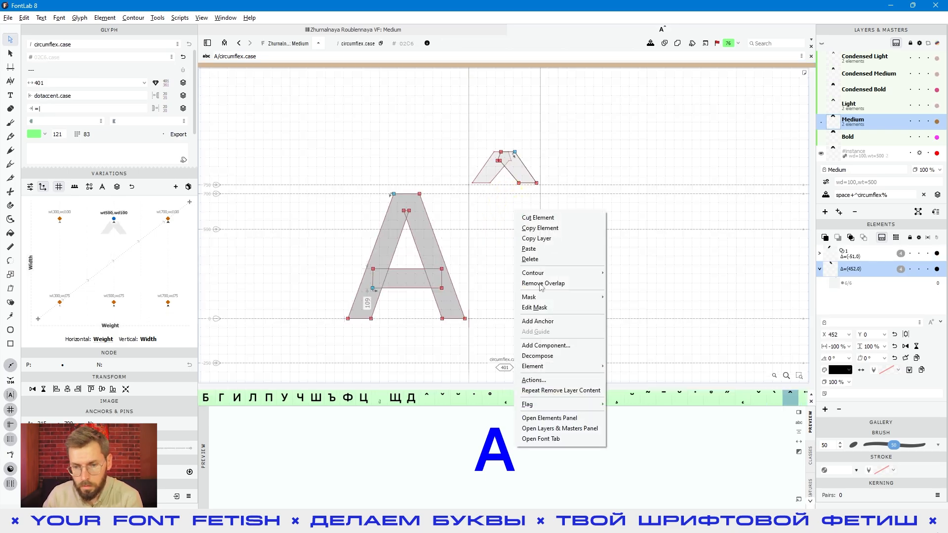
pyautogui.click(661, 192)
pyautogui.click(80, 17)
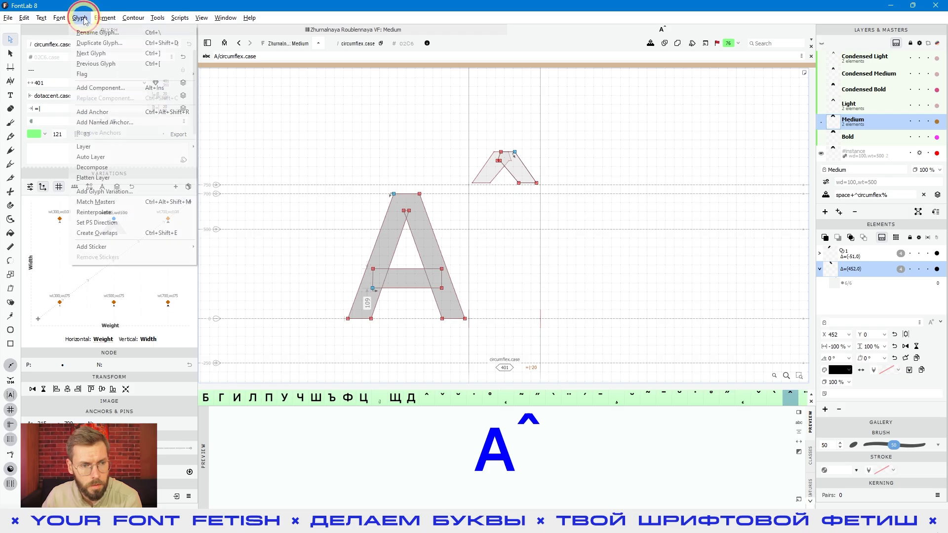
pyautogui.click(98, 113)
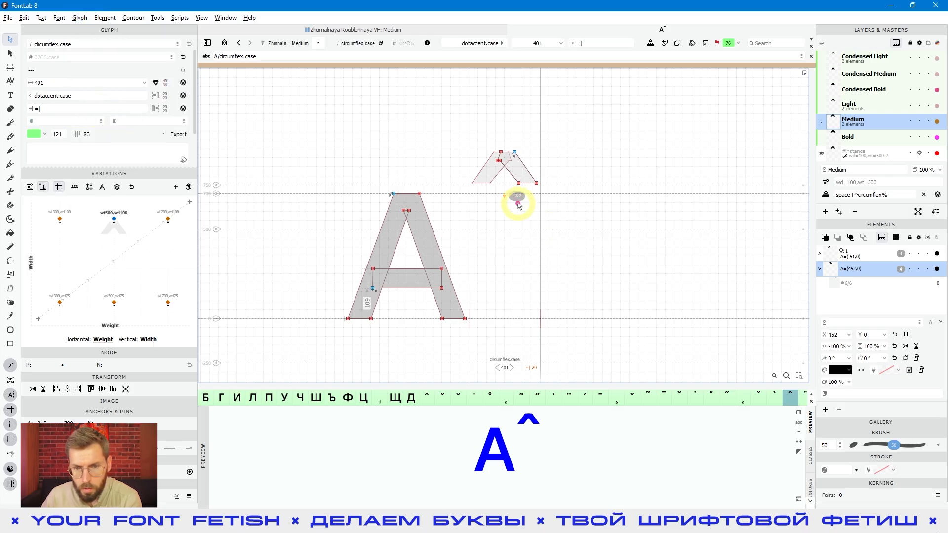
pyautogui.moveTo(514, 197); pyautogui.dragTo(515, 197)
pyautogui.click(517, 200)
pyautogui.click(504, 197)
pyautogui.doubleClick(416, 44)
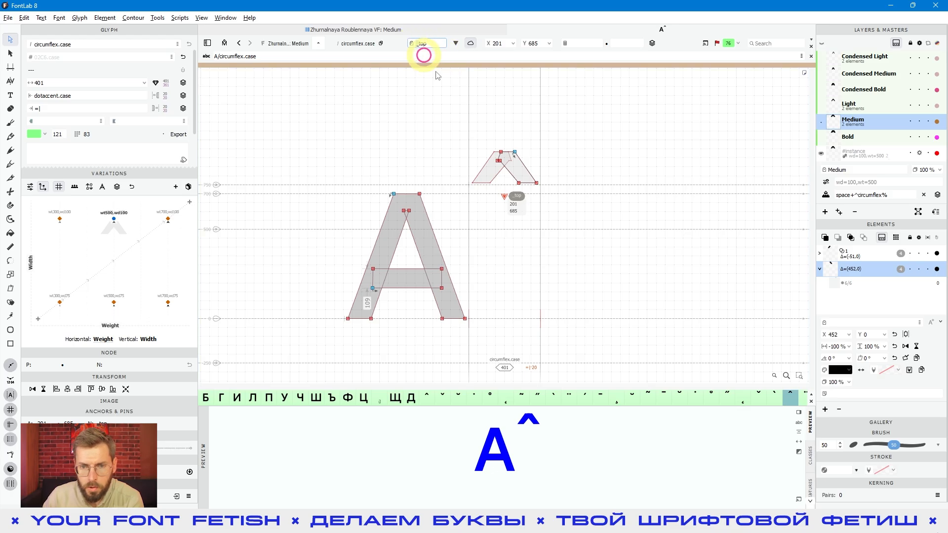
# Activate the letter A and select the anchor at its apex to inspect its name and alignment
pyautogui.click(453, 241)
pyautogui.doubleClick(447, 218)
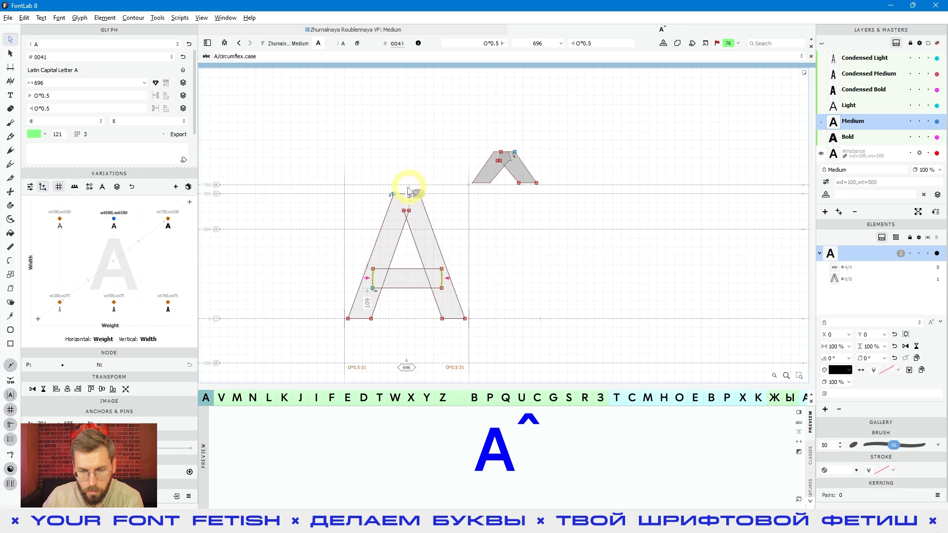
pyautogui.scroll(1, 413, 197)
pyautogui.scroll(2, 413, 196)
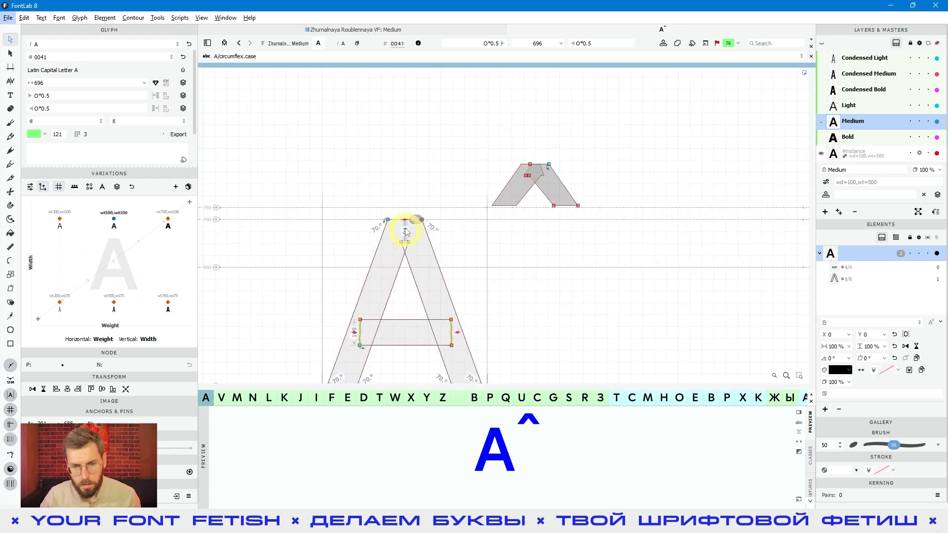
pyautogui.click(403, 220)
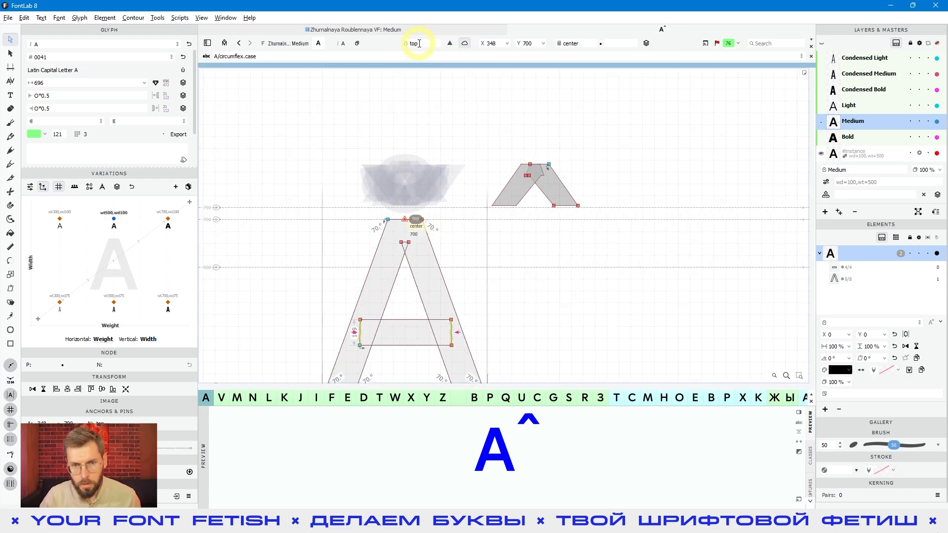
# Examine the name of the circumflex.case anchor in comparison with the one on the letter A
pyautogui.click(546, 232)
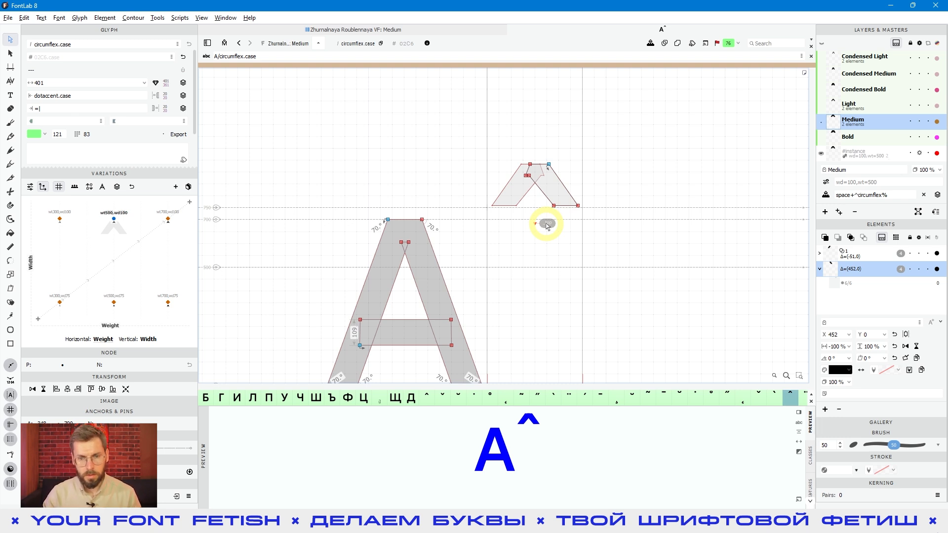
pyautogui.click(546, 224)
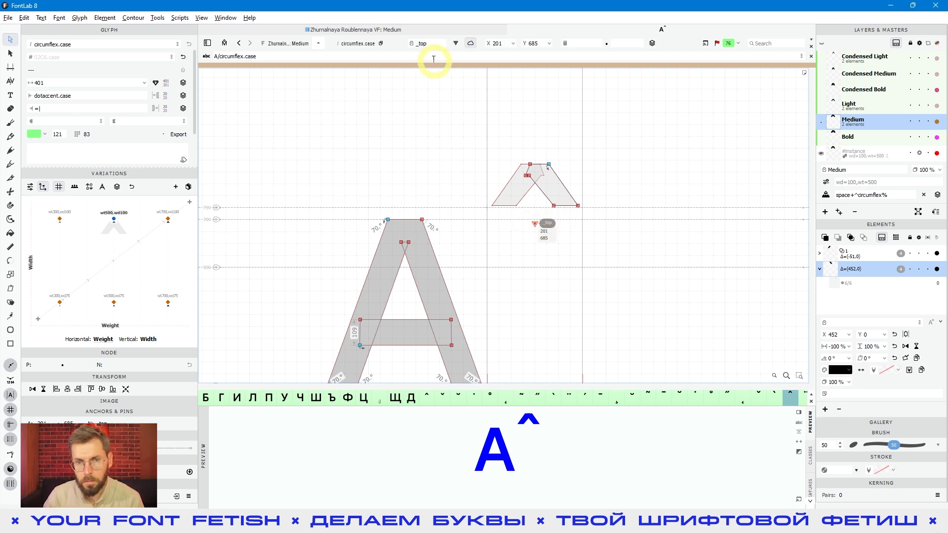
pyautogui.click(418, 43)
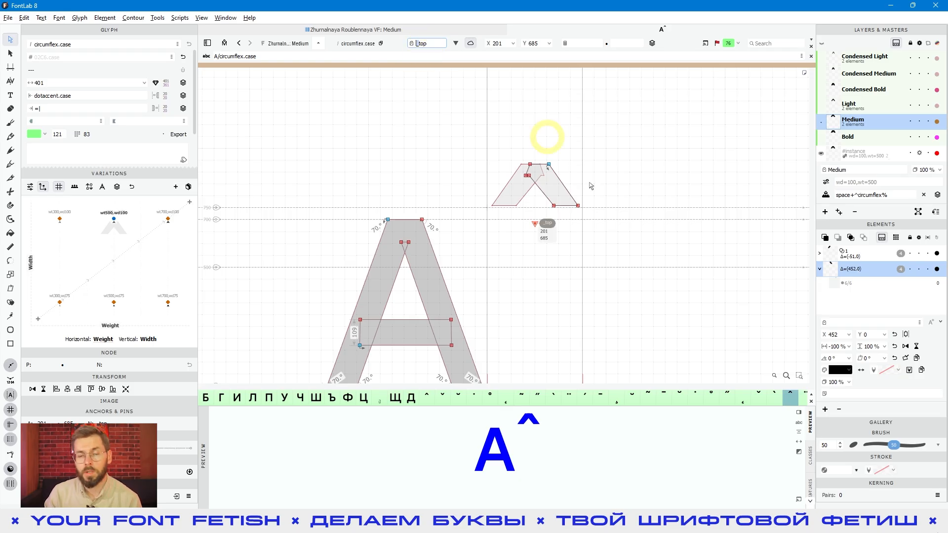
pyautogui.click(552, 267)
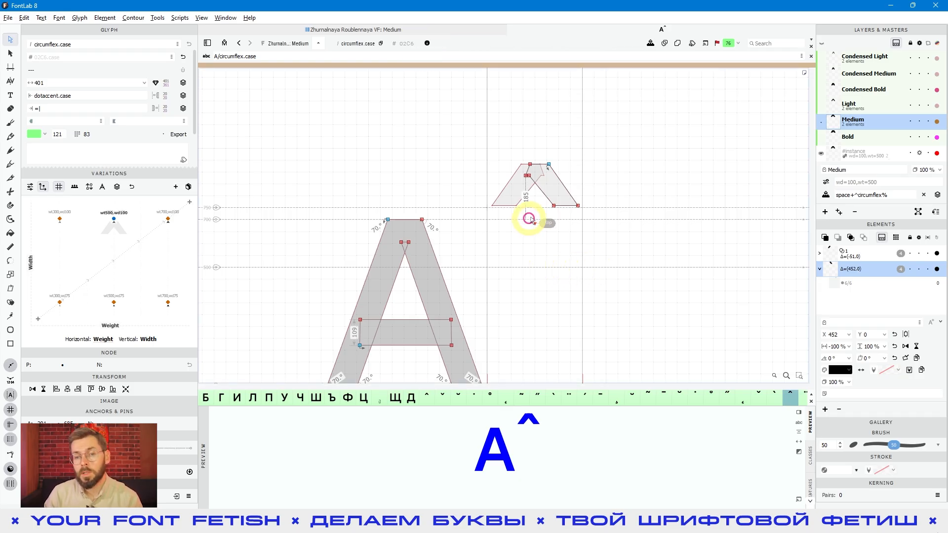
pyautogui.click(537, 227)
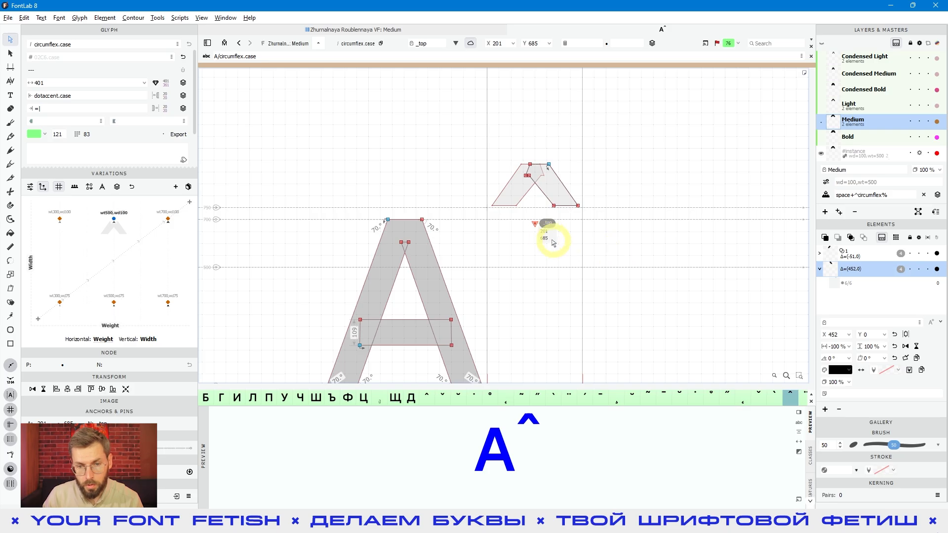
pyautogui.click(453, 251)
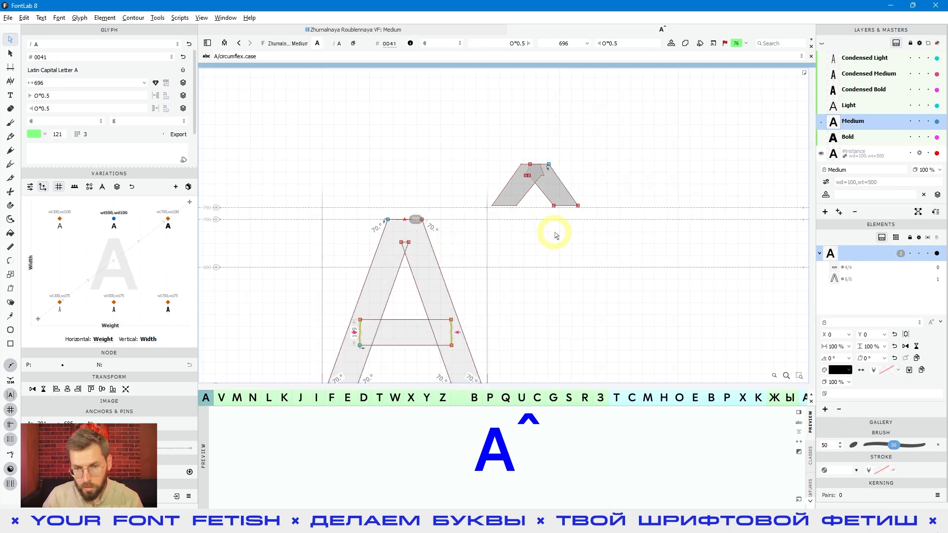
# Raise the _top anchor of circumflex.case to Y 700, level with the apex of the A
pyautogui.click(540, 222)
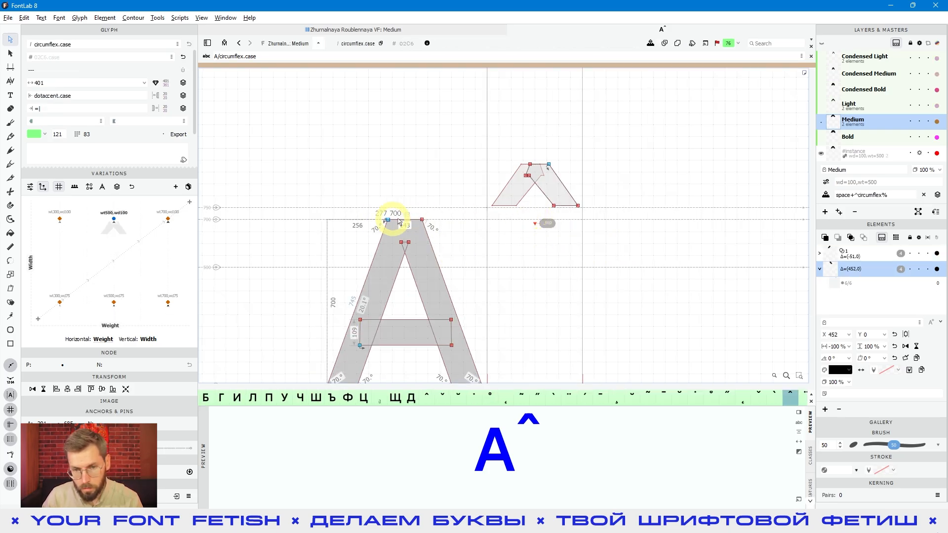
pyautogui.click(543, 226)
pyautogui.press('Up')
pyautogui.press('Up')
pyautogui.press('Up')
pyautogui.press('Up')
pyautogui.press('Up')
pyautogui.press('Up')
pyautogui.press('Up')
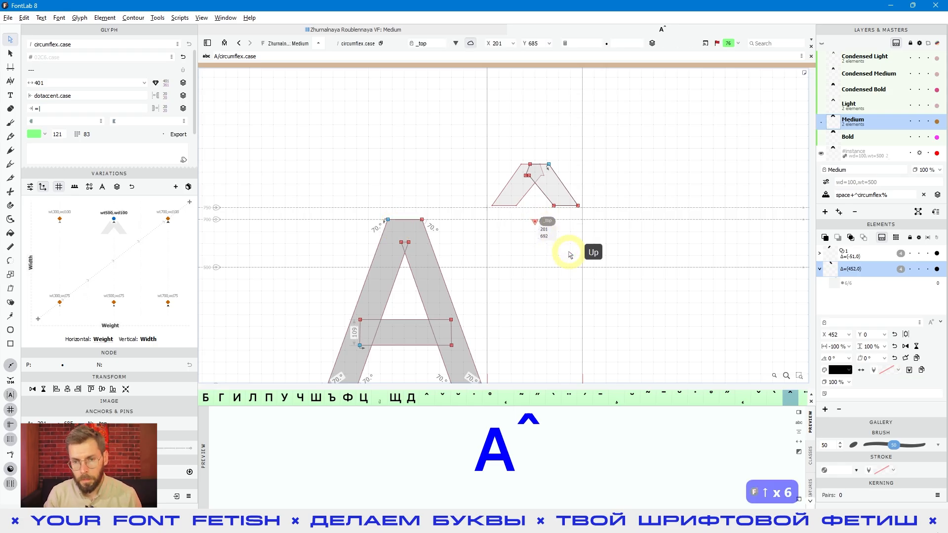
pyautogui.press('Up')
pyautogui.press('Up')
pyautogui.press('Up')
pyautogui.press('Up')
pyautogui.press('Up')
pyautogui.press('Up')
pyautogui.press('Up')
pyautogui.press('Down')
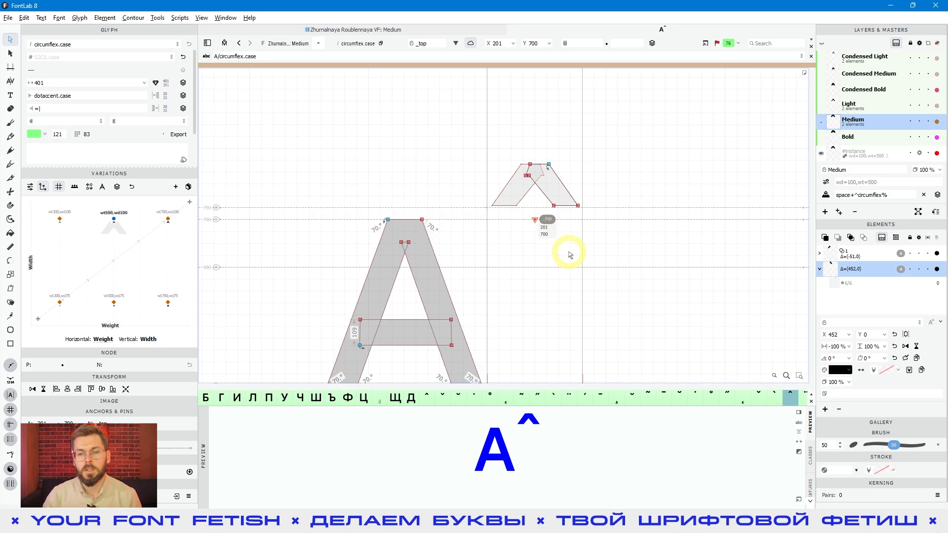
# Set the horizontal expression of the _top anchor in circumflex.case to center
pyautogui.click(528, 225)
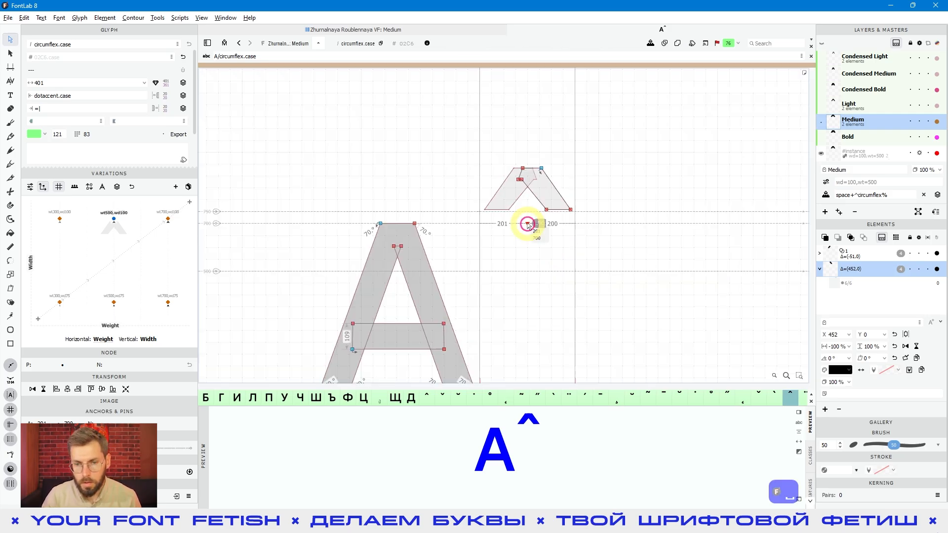
pyautogui.click(590, 42)
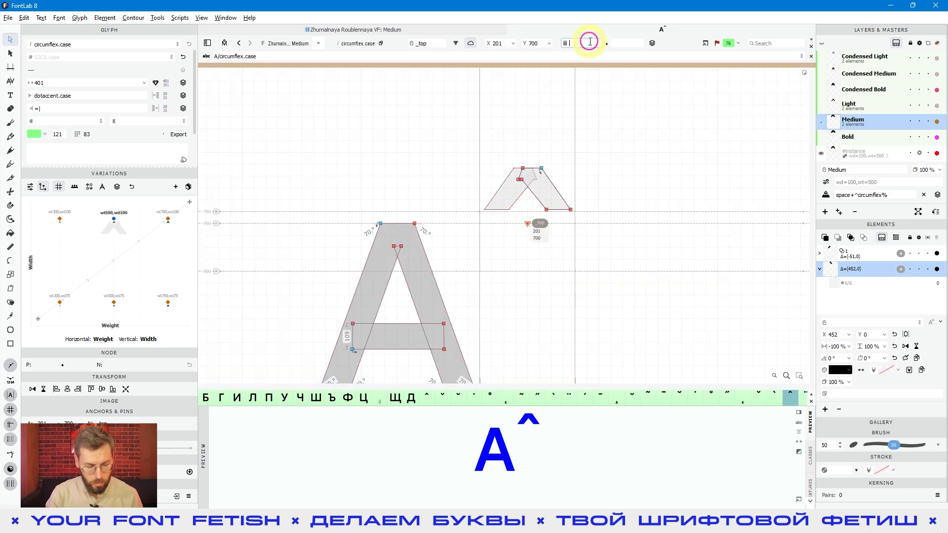
pyautogui.write('center')
pyautogui.press('Return')
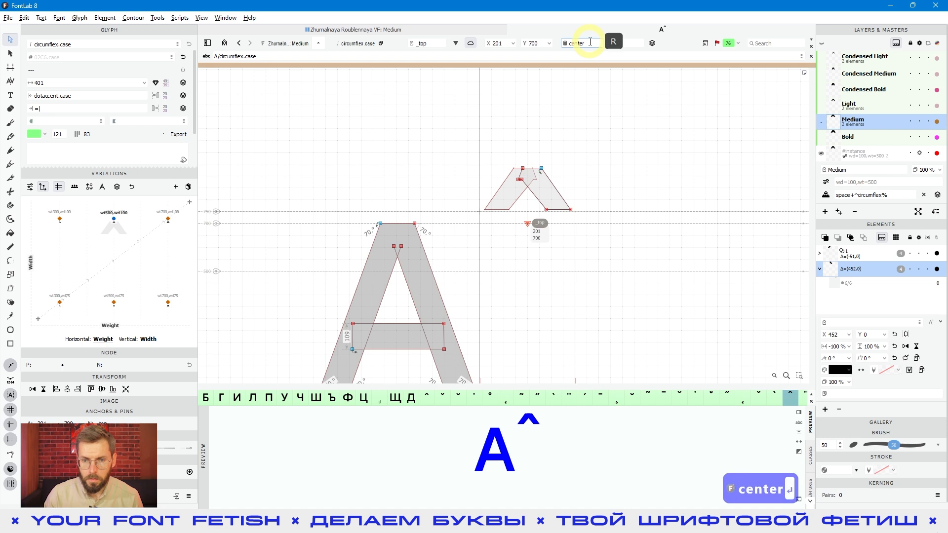
pyautogui.click(546, 247)
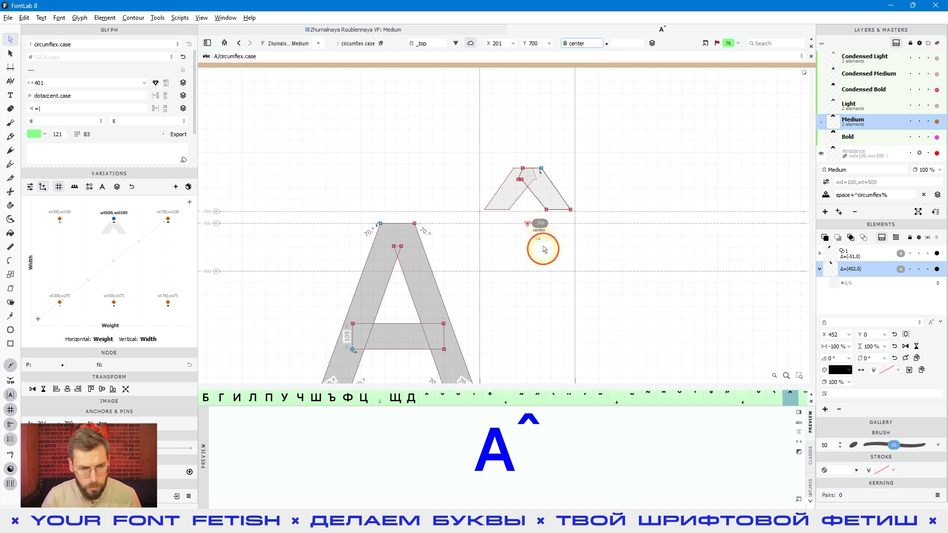
# Display the anchor list of circumflex.case and select its _top anchor there
pyautogui.click(65, 354)
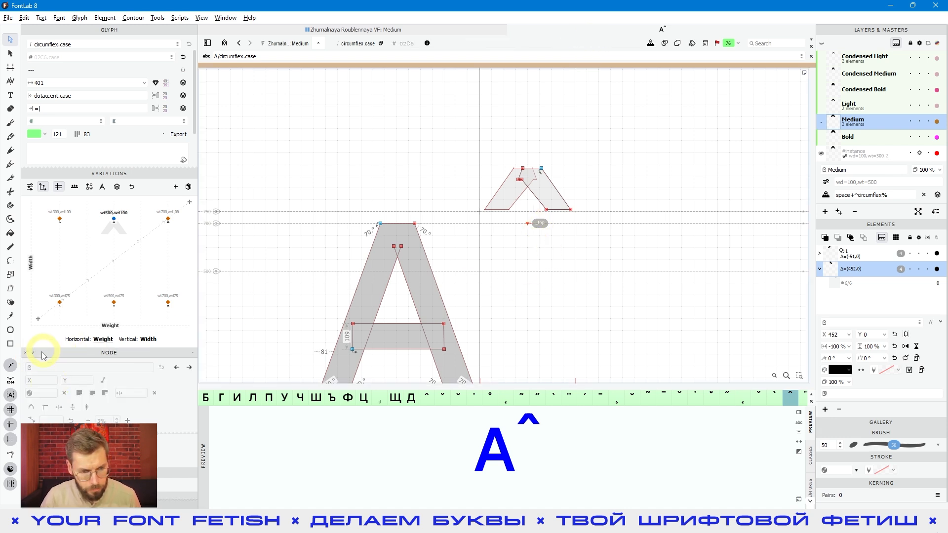
pyautogui.scroll(-2, 43, 344)
pyautogui.click(32, 259)
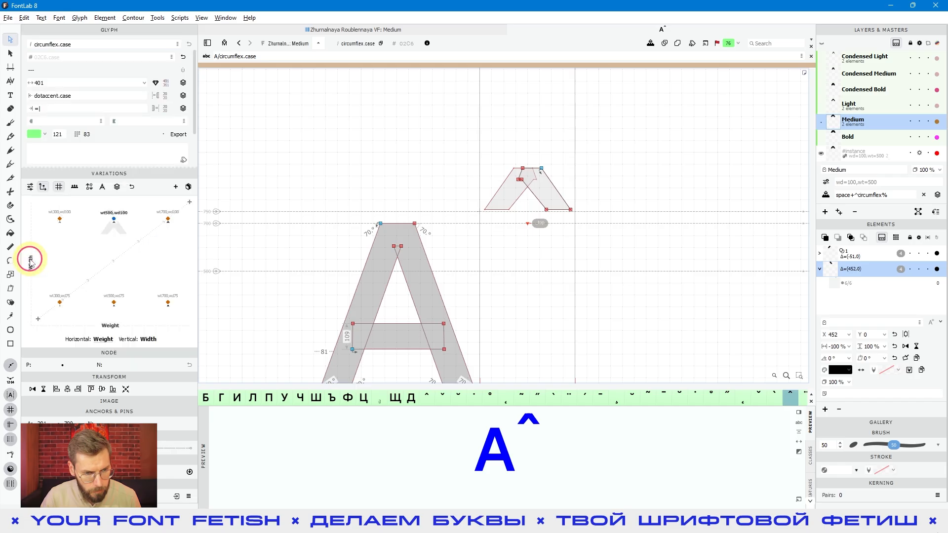
pyautogui.click(31, 410)
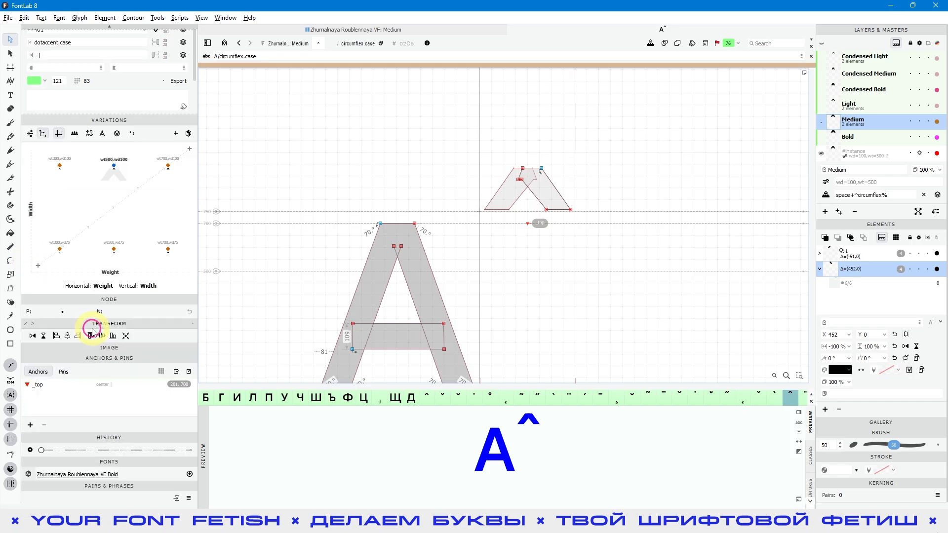
pyautogui.click(65, 390)
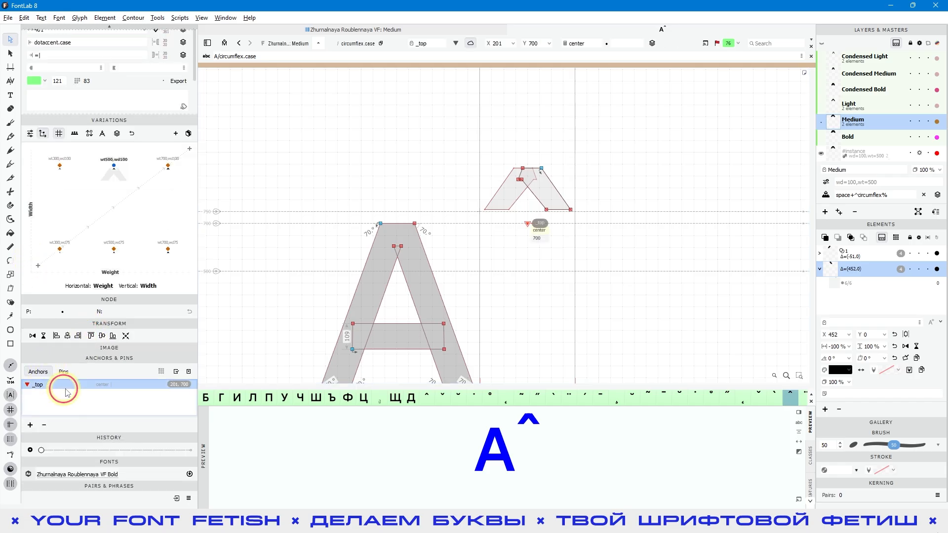
# Enlarge the anchor list area to expose the anchor's name, position and expression settings, and narrow the sidebar
pyautogui.click(110, 434)
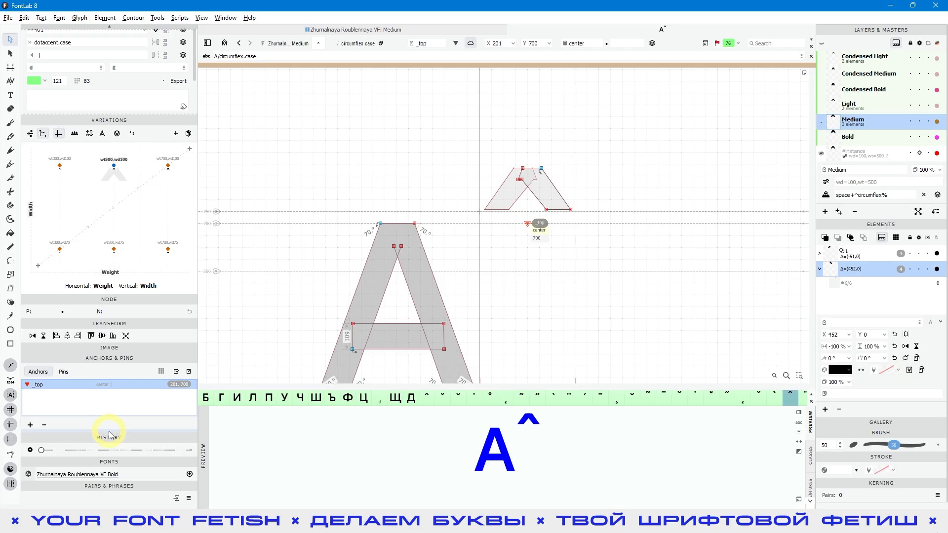
pyautogui.moveTo(110, 433); pyautogui.dragTo(106, 482)
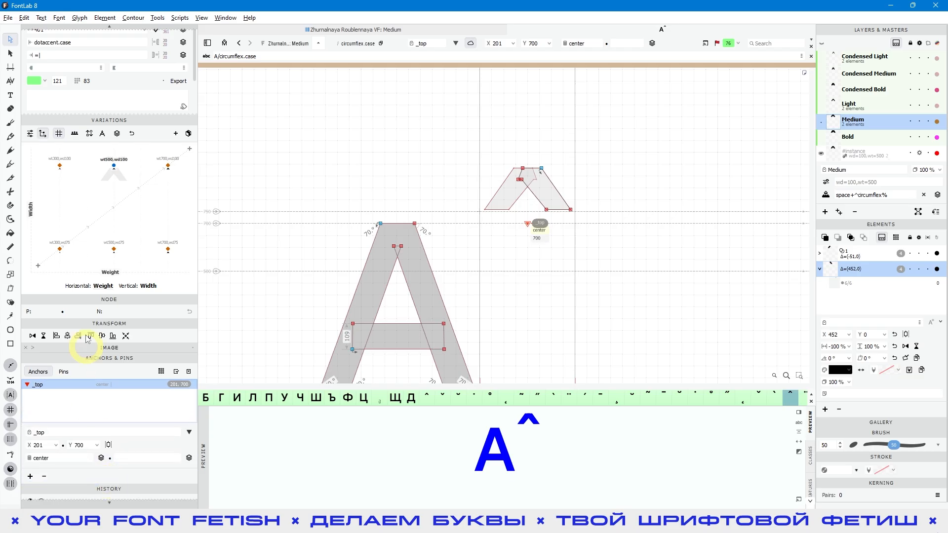
pyautogui.moveTo(90, 294); pyautogui.dragTo(99, 254)
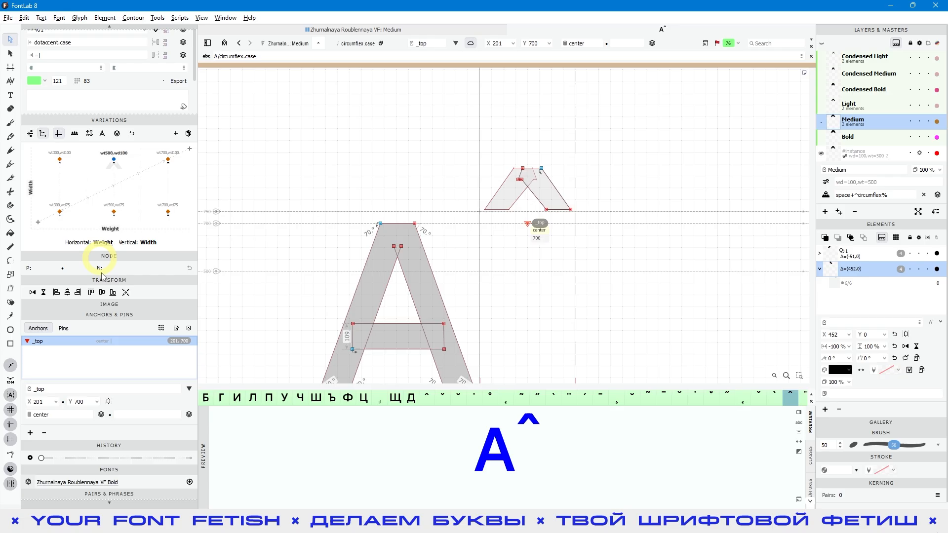
pyautogui.moveTo(197, 375); pyautogui.dragTo(159, 375)
pyautogui.doubleClick(56, 415)
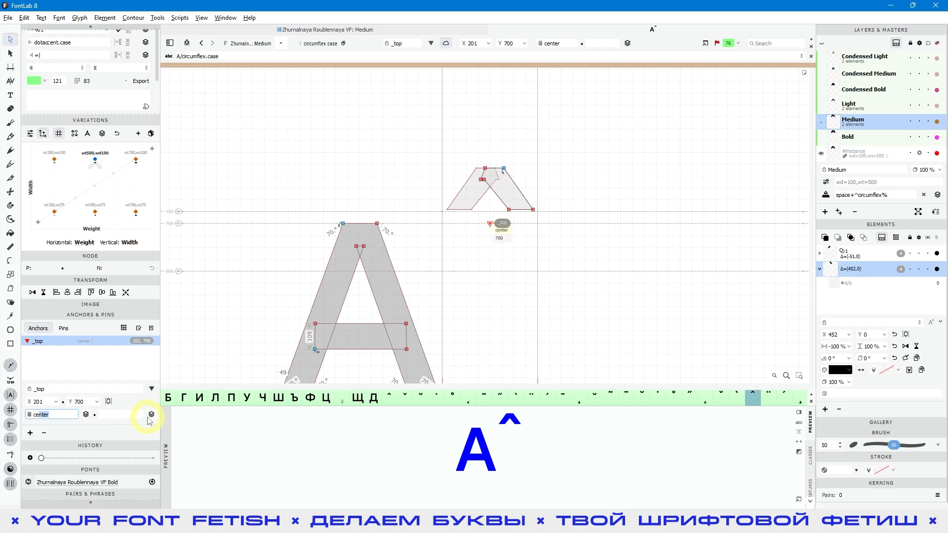
pyautogui.click(565, 238)
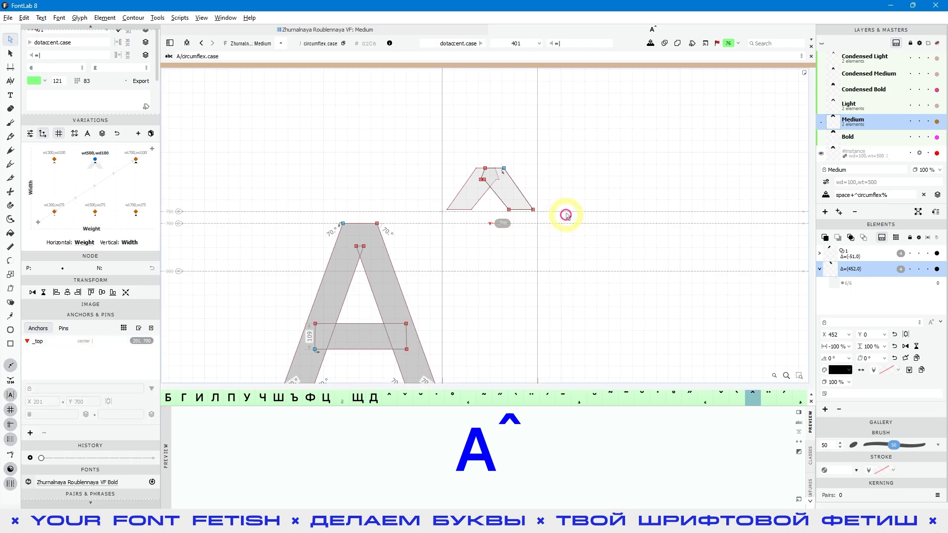
# Apply the _top anchor's center expression to all masters and check the anchor in the Bold master
pyautogui.click(492, 224)
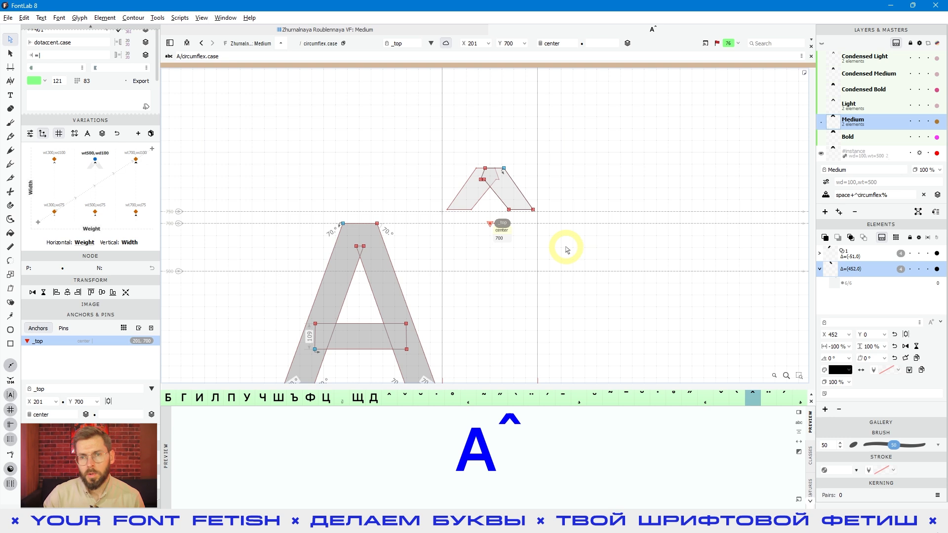
pyautogui.click(627, 43)
pyautogui.click(627, 43)
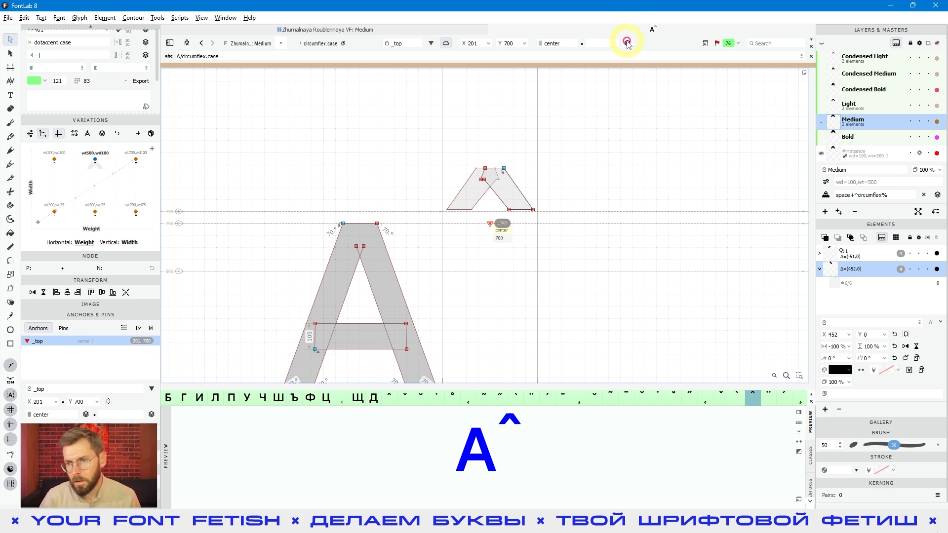
pyautogui.click(850, 136)
pyautogui.click(499, 225)
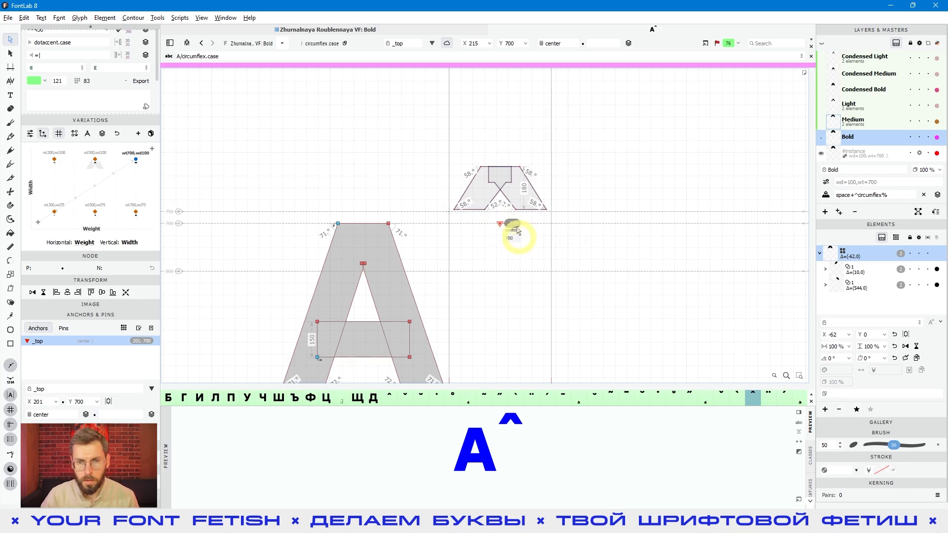
# Deselect the anchor, view the A and circumflex.case pair as plain text, and return to outline editing
pyautogui.click(523, 276)
pyautogui.scroll(-2, 543, 257)
pyautogui.press('space')
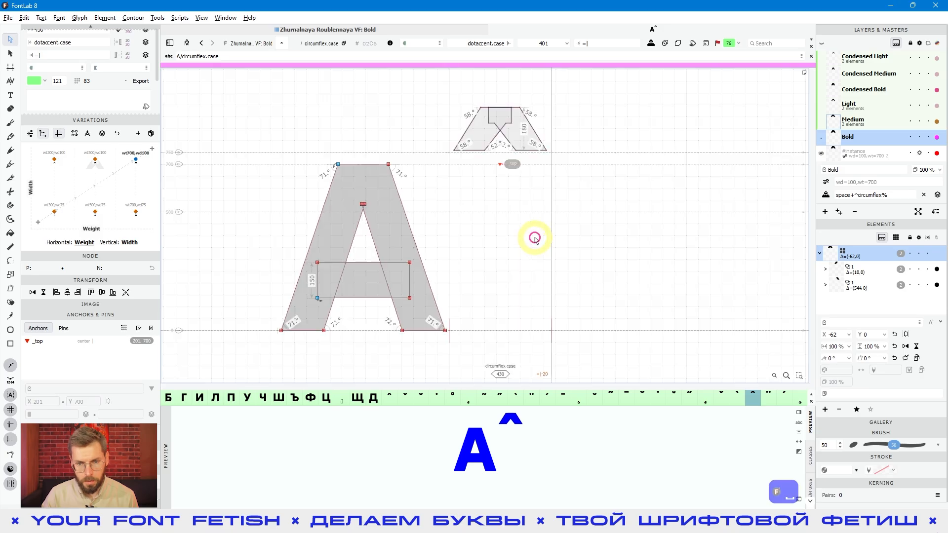
pyautogui.scroll(-2, 535, 238)
pyautogui.press('space')
pyautogui.moveTo(527, 247)
pyautogui.mouseDown()
pyautogui.moveTo(551, 258)
pyautogui.moveTo(509, 247)
pyautogui.mouseUp()
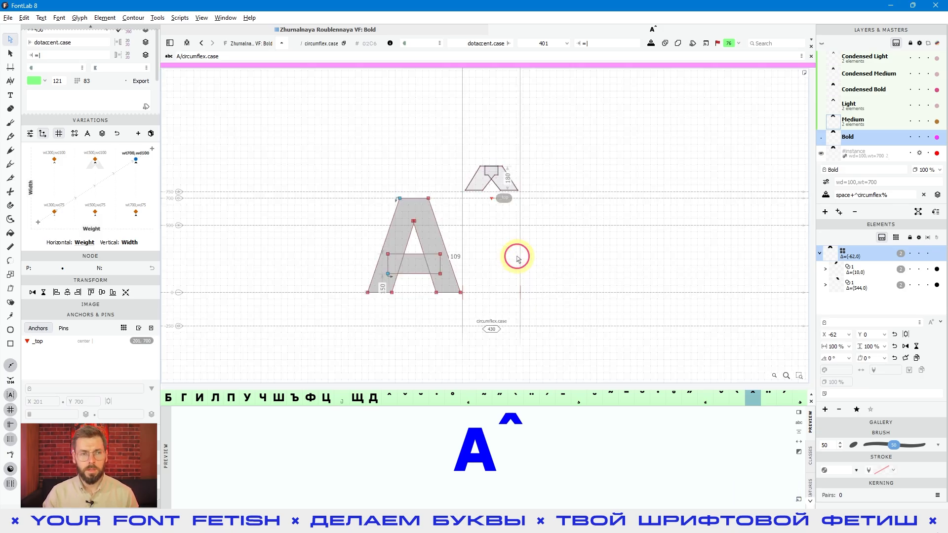
pyautogui.click(11, 97)
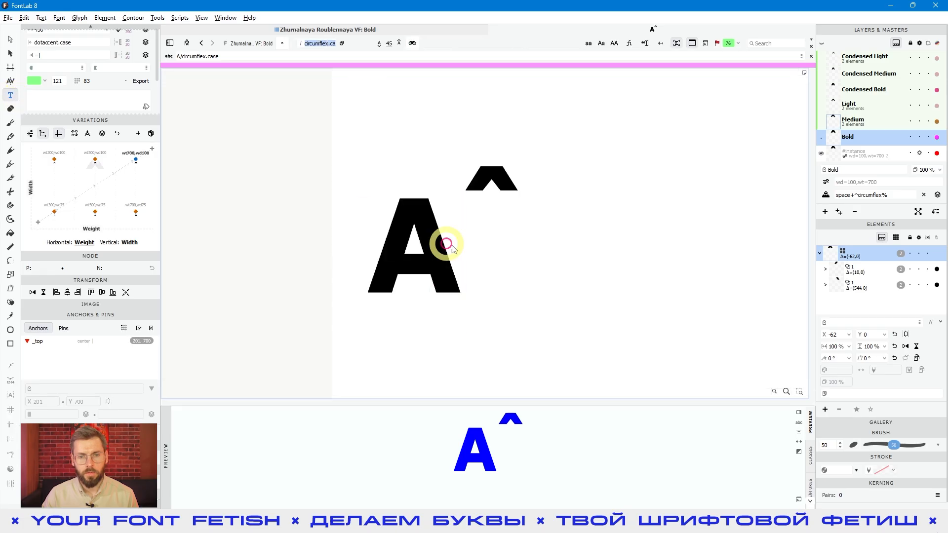
pyautogui.click(479, 245)
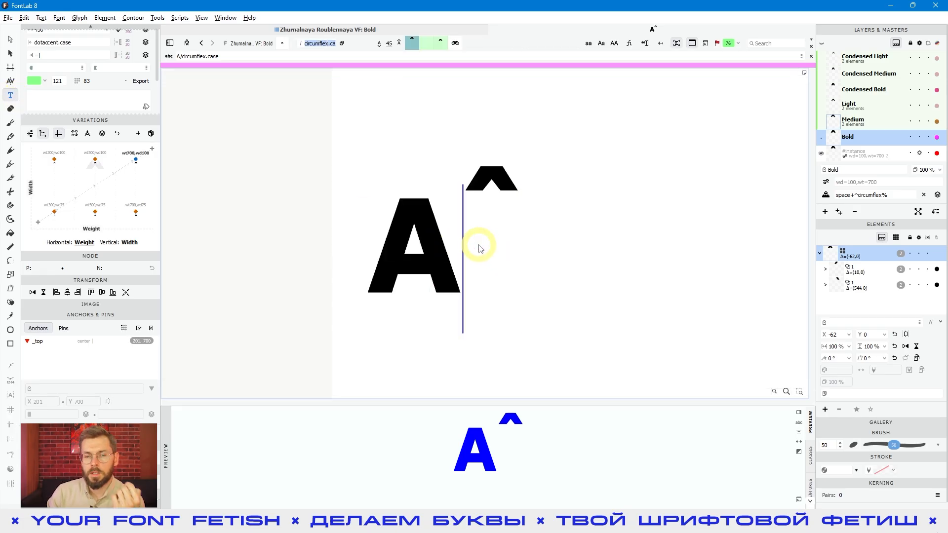
pyautogui.click(10, 40)
pyautogui.click(329, 150)
# Turn on mark attachment so circumflex.case is placed over the letter A in the Bold master
pyautogui.press('space')
pyautogui.moveTo(329, 180); pyautogui.dragTo(450, 246)
pyautogui.scroll(4, 440, 168)
pyautogui.click(421, 151)
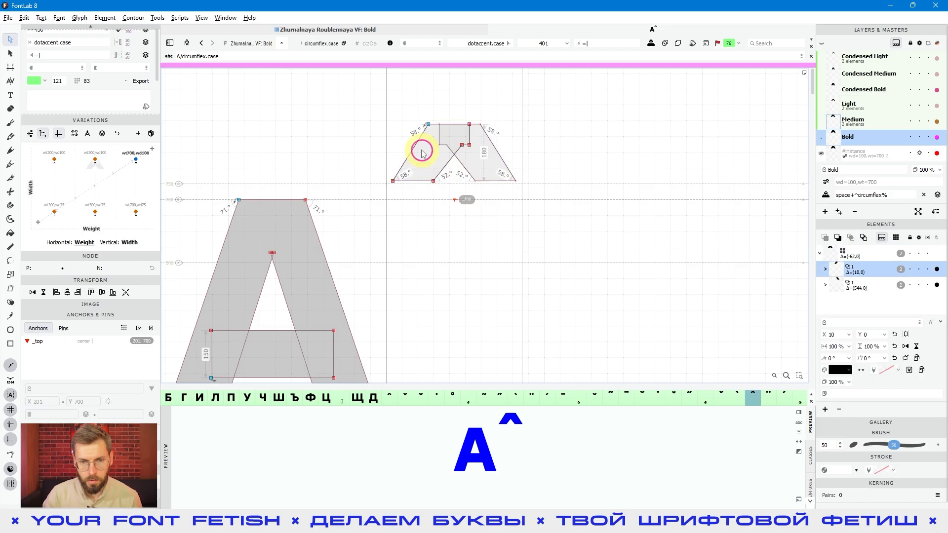
pyautogui.press('space')
pyautogui.moveTo(424, 163); pyautogui.dragTo(521, 197)
pyautogui.scroll(-3, 522, 218)
pyautogui.press('space')
pyautogui.moveTo(578, 270); pyautogui.dragTo(538, 227)
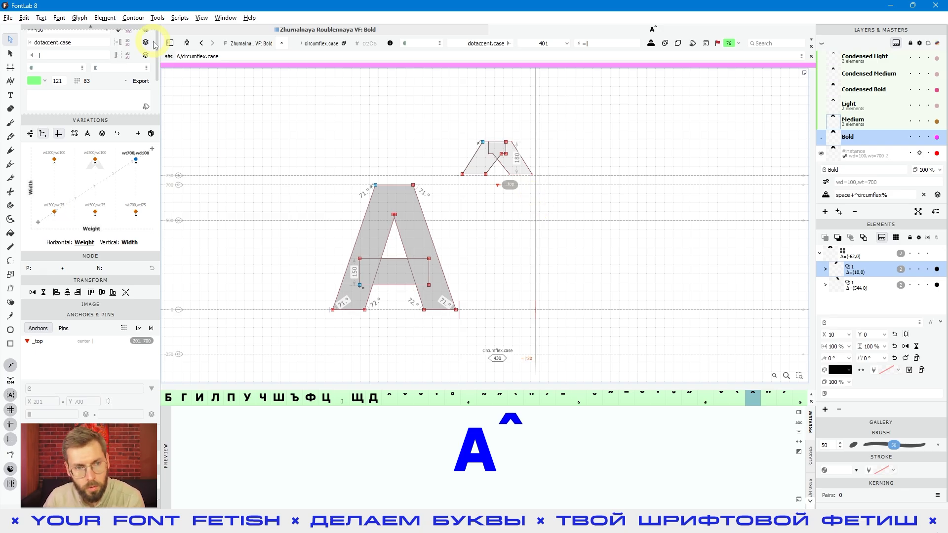
pyautogui.click(188, 44)
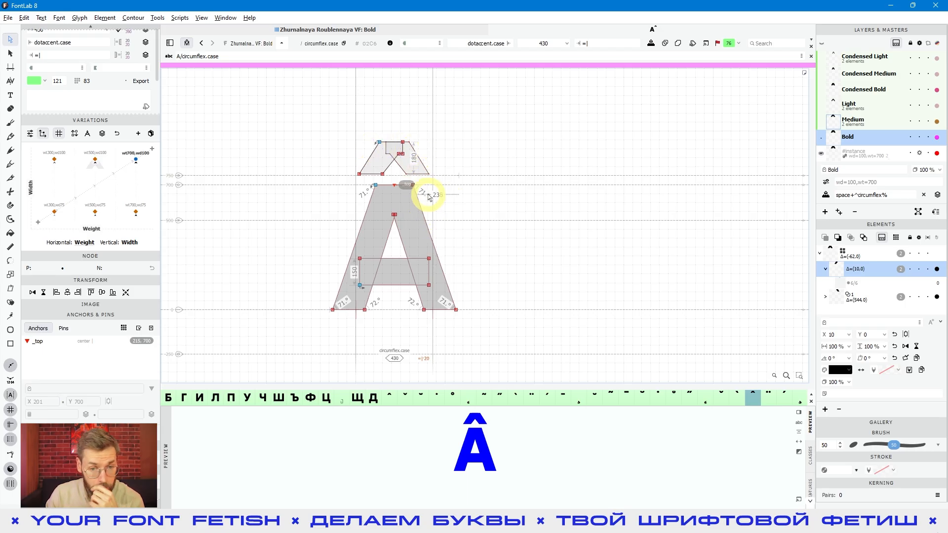
pyautogui.click(467, 204)
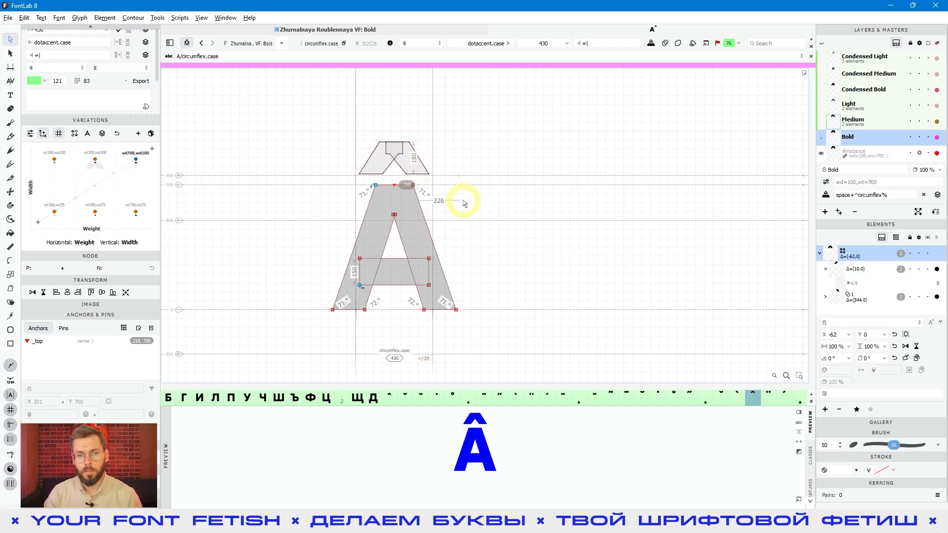
pyautogui.scroll(2, 399, 177)
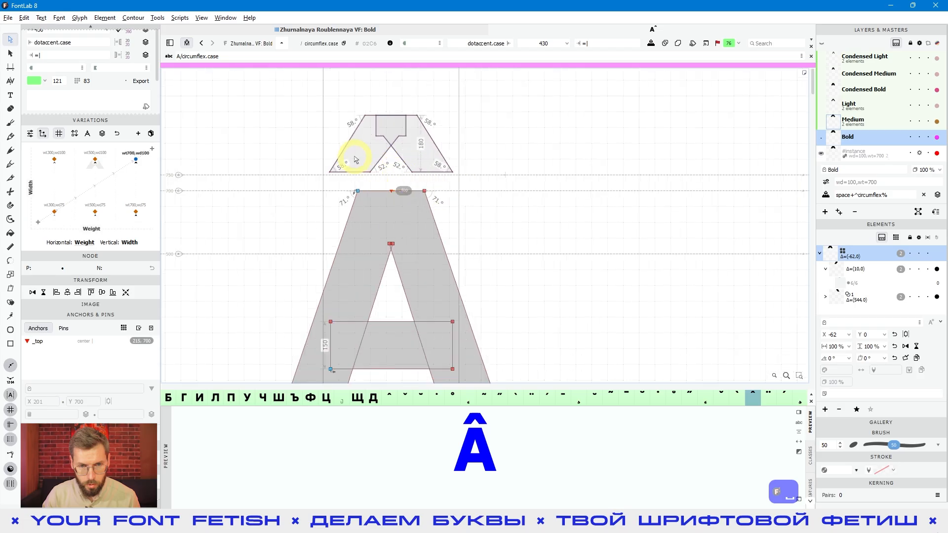
# Select the lower outer corner node of the Bold circumflex's left half and shift it 20 units outward
pyautogui.click(351, 152)
pyautogui.moveTo(315, 156); pyautogui.dragTo(348, 180)
pyautogui.scroll(-2, 605, 236)
pyautogui.press('space')
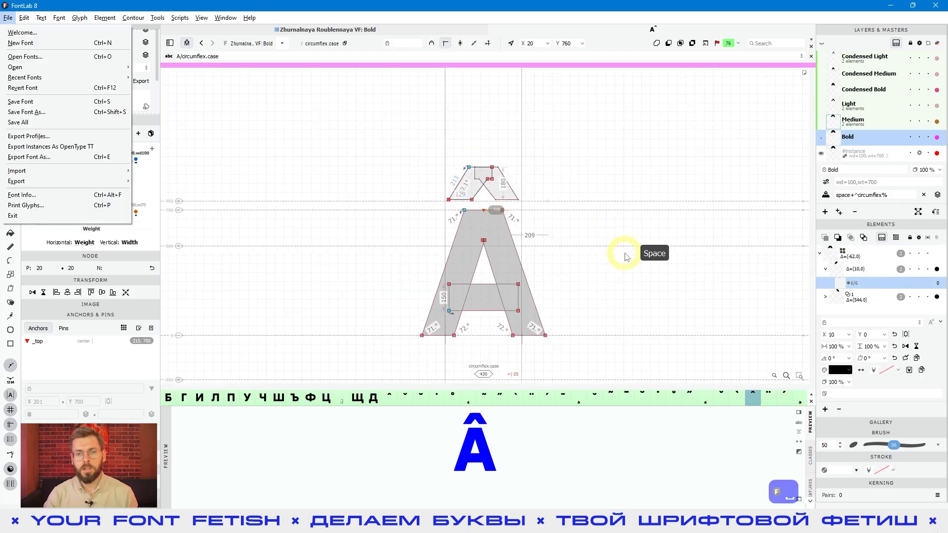
pyautogui.click(371, 182)
pyautogui.click(443, 182)
pyautogui.click(459, 186)
pyautogui.moveTo(431, 192); pyautogui.dragTo(451, 201)
pyautogui.press('space')
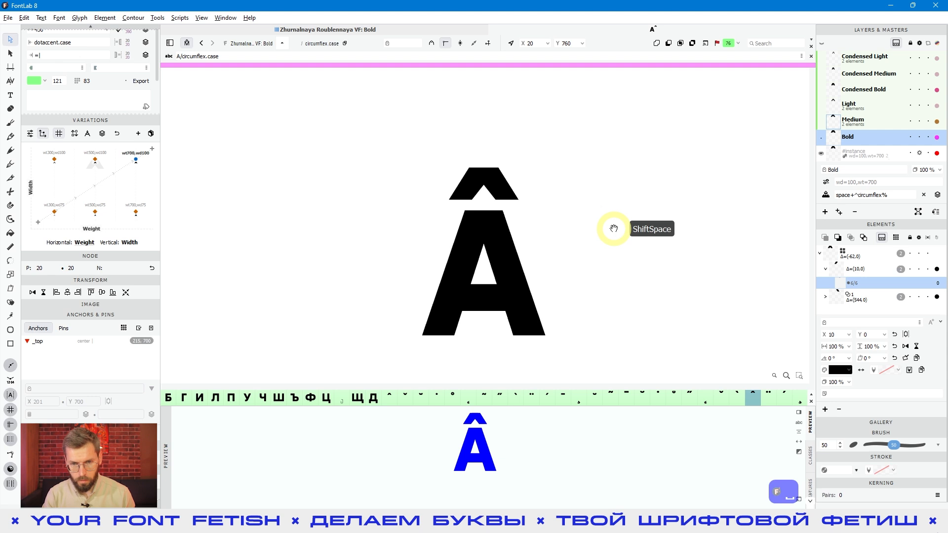
pyautogui.hotkey('shift', 'Left')
pyautogui.hotkey('shift', 'Left')
pyautogui.hotkey('shift', 'Right')
pyautogui.hotkey('shift', 'Left')
pyautogui.hotkey('shift', 'Right')
pyautogui.hotkey('shift', 'Left')
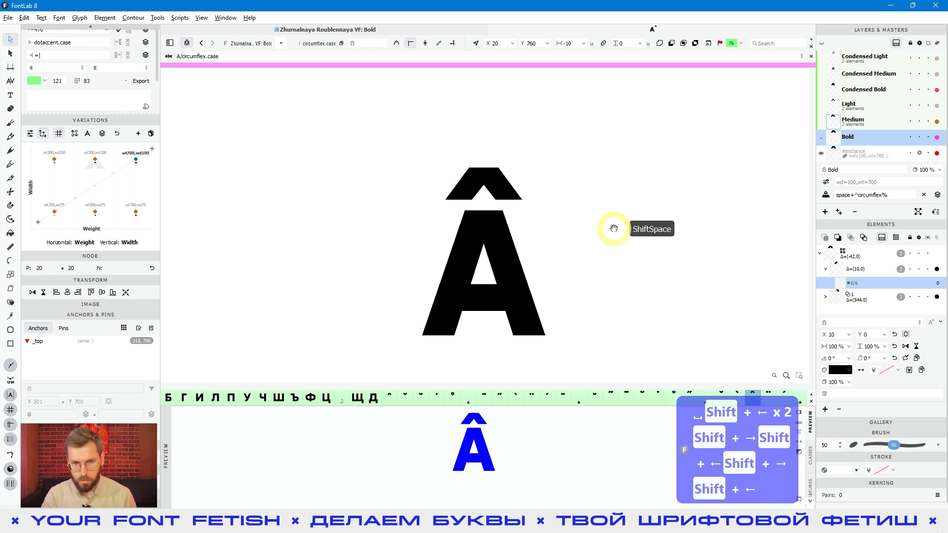
# Shift the upper outer corner node of the circumflex's left half 20 units outward
pyautogui.moveTo(455, 156); pyautogui.dragTo(478, 174)
pyautogui.press('space')
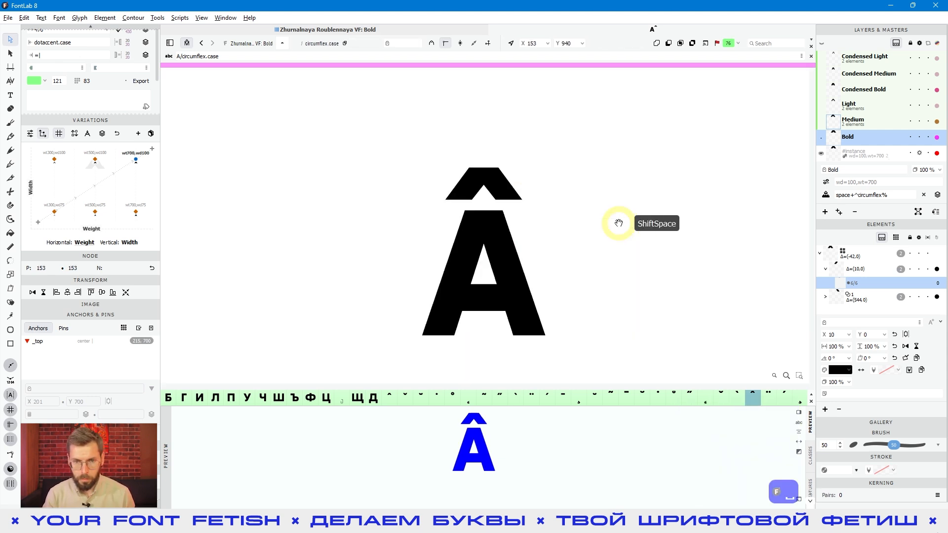
pyautogui.hotkey('shift', 'Left')
pyautogui.hotkey('shift', 'Left')
# Select all nodes of the circumflex's left half and move them 10 units inward
pyautogui.hotkey('shift', 'Left')
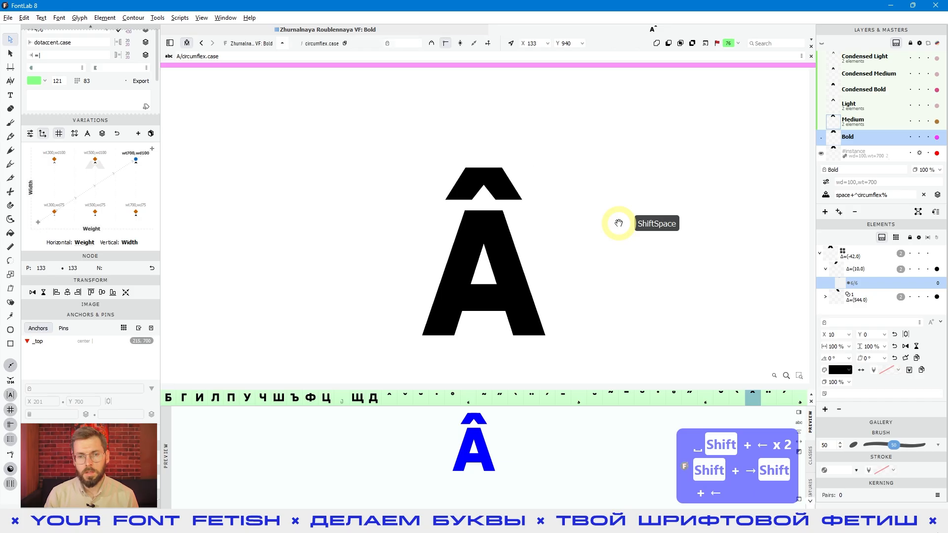
pyautogui.moveTo(408, 153); pyautogui.dragTo(538, 205)
pyautogui.press('space')
pyautogui.hotkey('shift', 'Right')
pyautogui.hotkey('shift', 'Right')
pyautogui.hotkey('shift', 'Left')
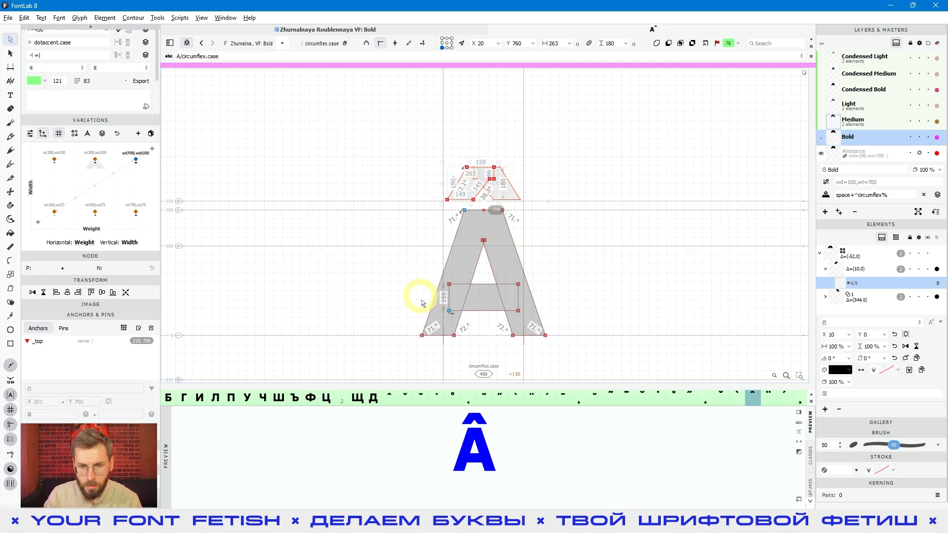
# Turn off mark attachment and deselect the circumflex's nodes
pyautogui.click(187, 45)
pyautogui.click(590, 241)
pyautogui.press('space')
pyautogui.moveTo(598, 250); pyautogui.dragTo(535, 257)
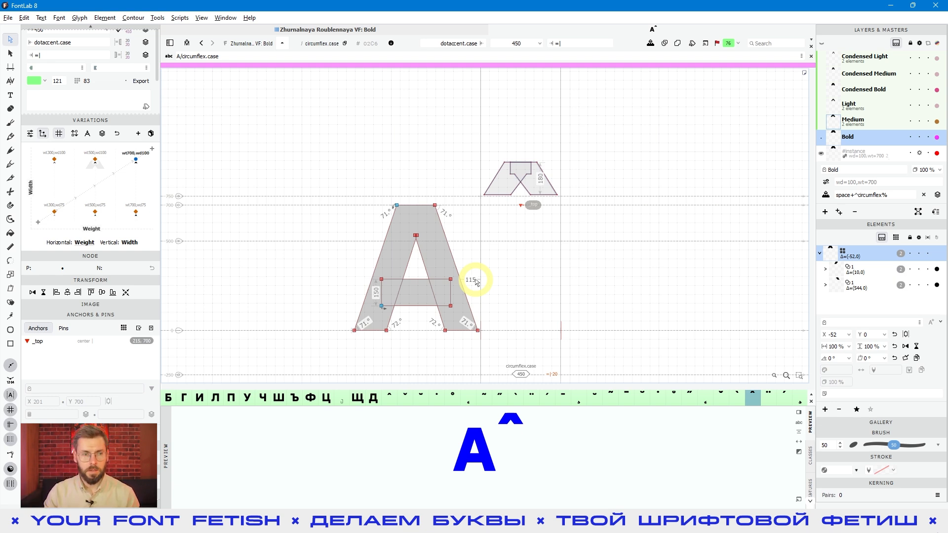
# Add a second letter A to the text ahead of circumflex.case
pyautogui.click(10, 95)
pyautogui.click(417, 305)
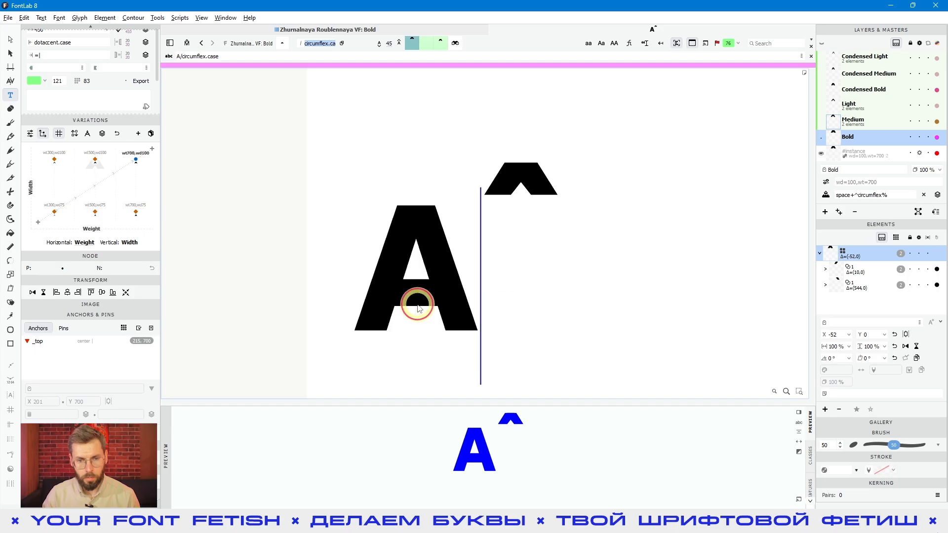
pyautogui.click(385, 298)
pyautogui.write('A')
pyautogui.click(639, 284)
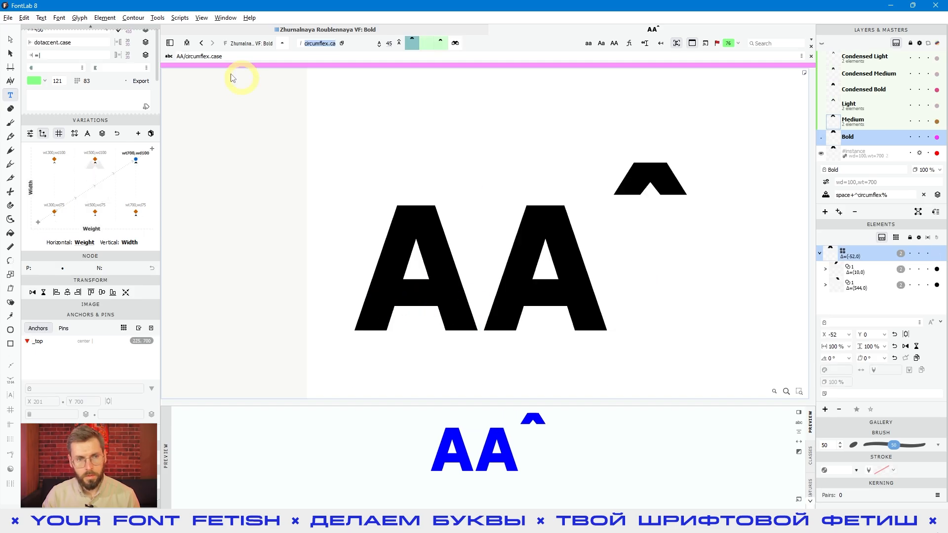
# Compare the circumflex's placement in the AA text with mark attachment turned on and off
pyautogui.click(187, 43)
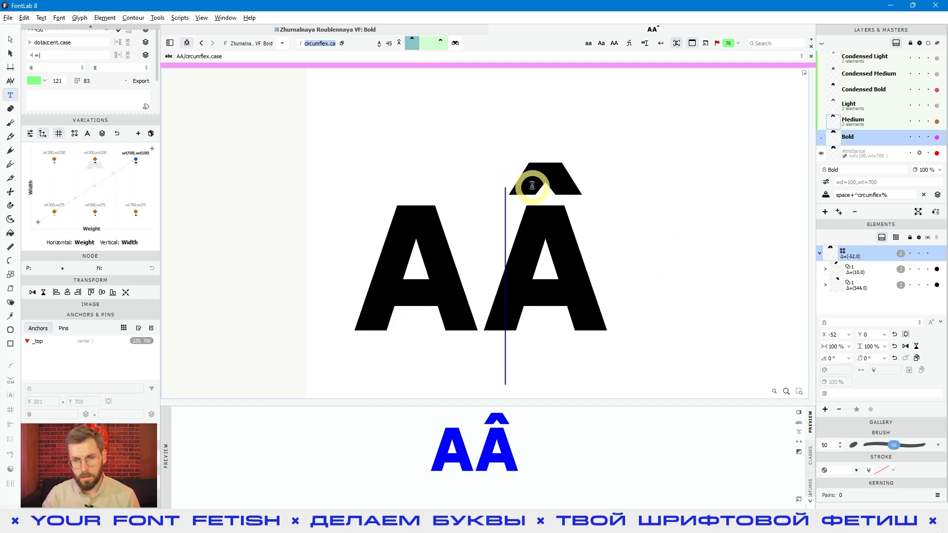
pyautogui.click(188, 44)
pyautogui.scroll(-1, 575, 260)
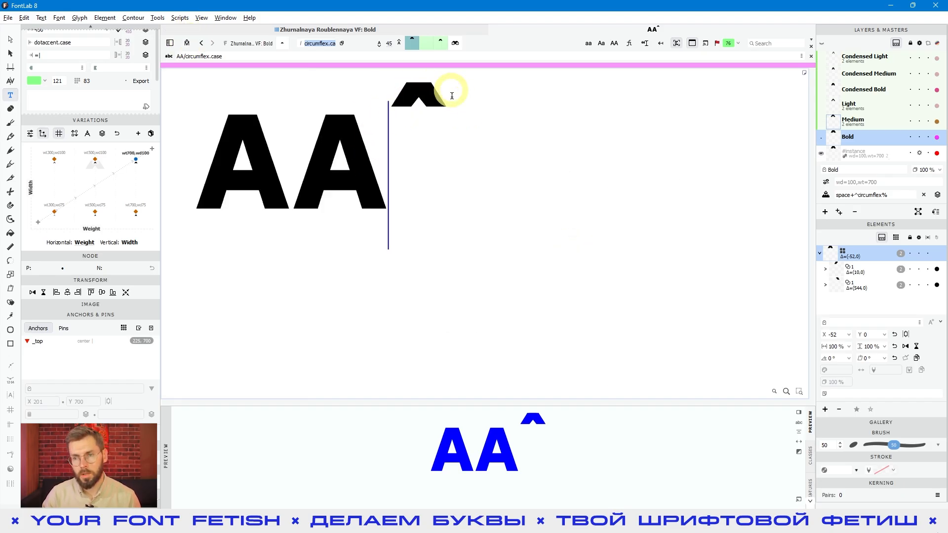
# Turn on mark attachment in the Medium master and check the circumflex over A in the other masters, ending on Bold
pyautogui.click(873, 122)
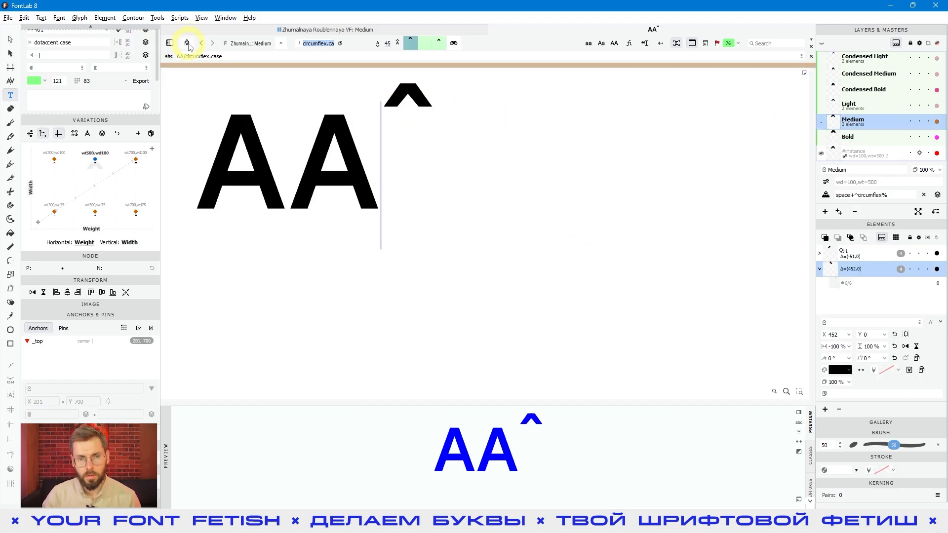
pyautogui.click(187, 44)
pyautogui.click(863, 112)
pyautogui.press('Up')
pyautogui.press('Up')
pyautogui.press('Up')
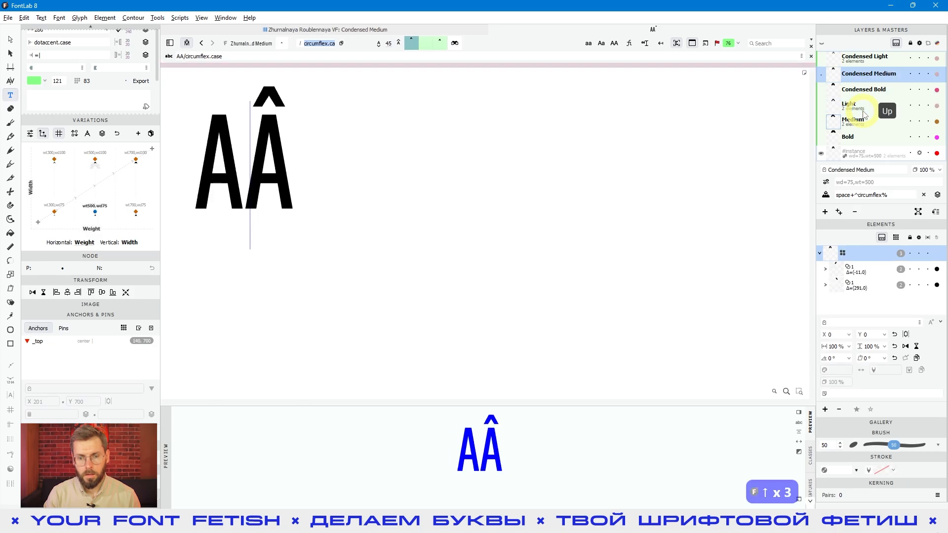
pyautogui.press('Down')
pyautogui.press('Down')
pyautogui.press('Down')
pyautogui.press('Down')
pyautogui.moveTo(98, 196)
pyautogui.mouseDown()
pyautogui.moveTo(97, 206)
pyautogui.moveTo(163, 187)
pyautogui.moveTo(106, 148)
pyautogui.moveTo(20, 171)
pyautogui.moveTo(89, 232)
pyautogui.moveTo(165, 206)
pyautogui.mouseUp()
pyautogui.click(864, 139)
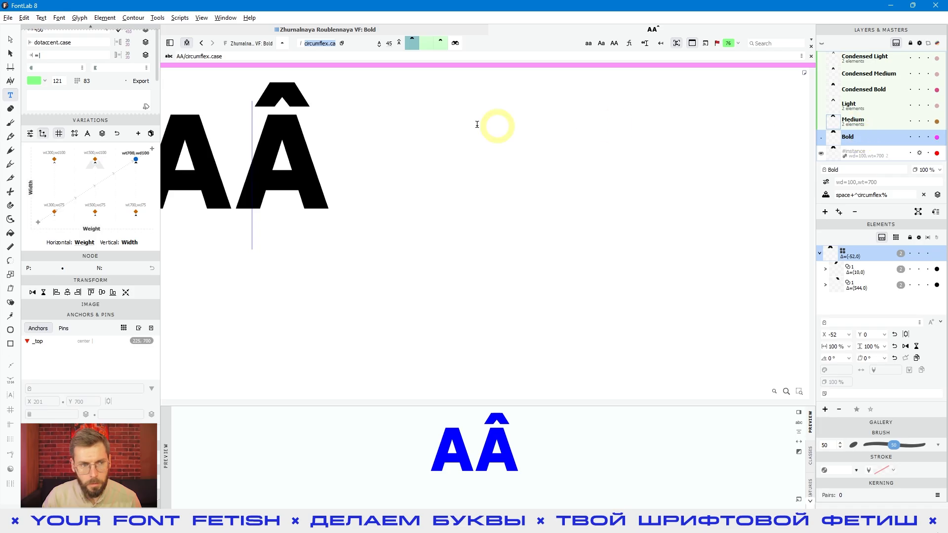
# Return to outline editing and go through the masters from Bold to Condensed Light to check the attached circumflex
pyautogui.click(10, 40)
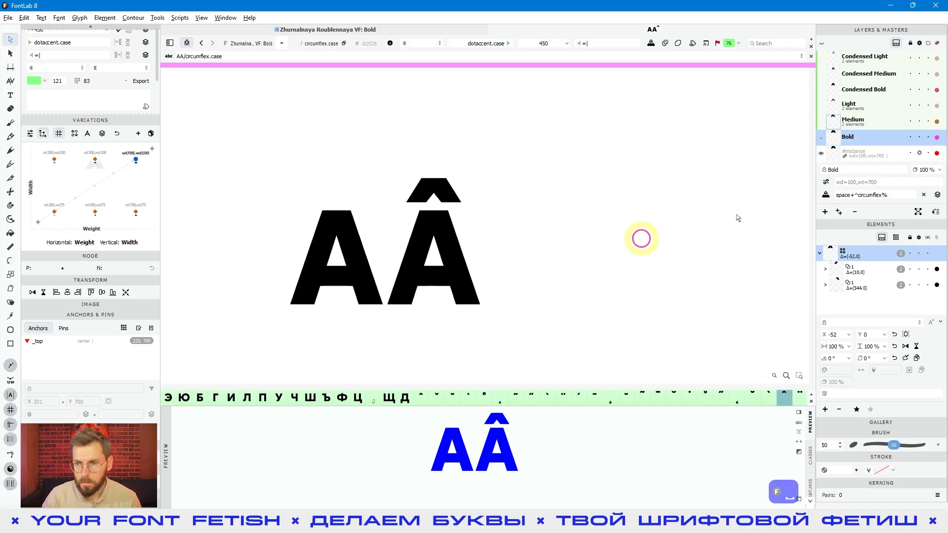
pyautogui.click(865, 139)
pyautogui.press('Up')
pyautogui.press('Up')
pyautogui.press('Up')
pyautogui.press('Up')
pyautogui.press('Up')
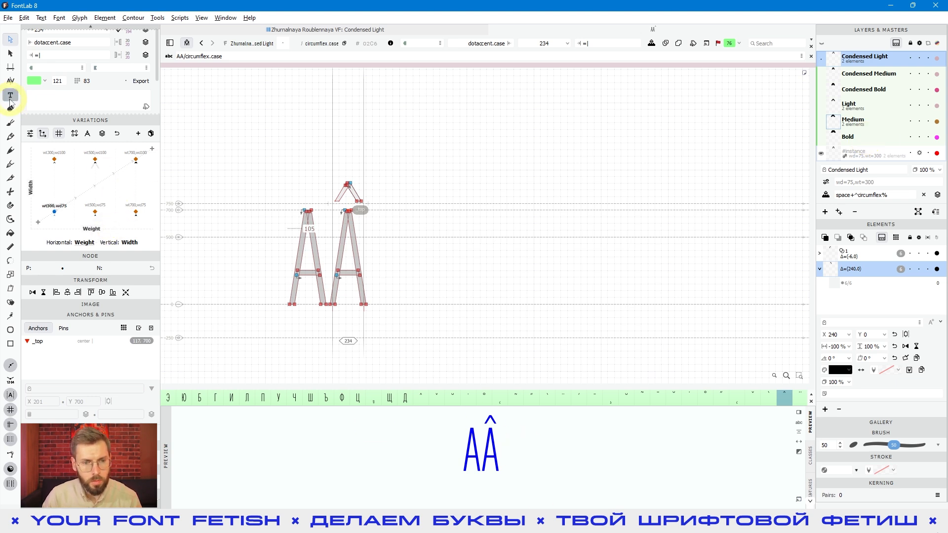
# Delete the extra letter A from the text and preview an instance between the masters
pyautogui.click(314, 240)
pyautogui.press('BackSpace')
pyautogui.moveTo(70, 163)
pyautogui.mouseDown()
pyautogui.moveTo(119, 216)
pyautogui.moveTo(64, 164)
pyautogui.mouseUp()
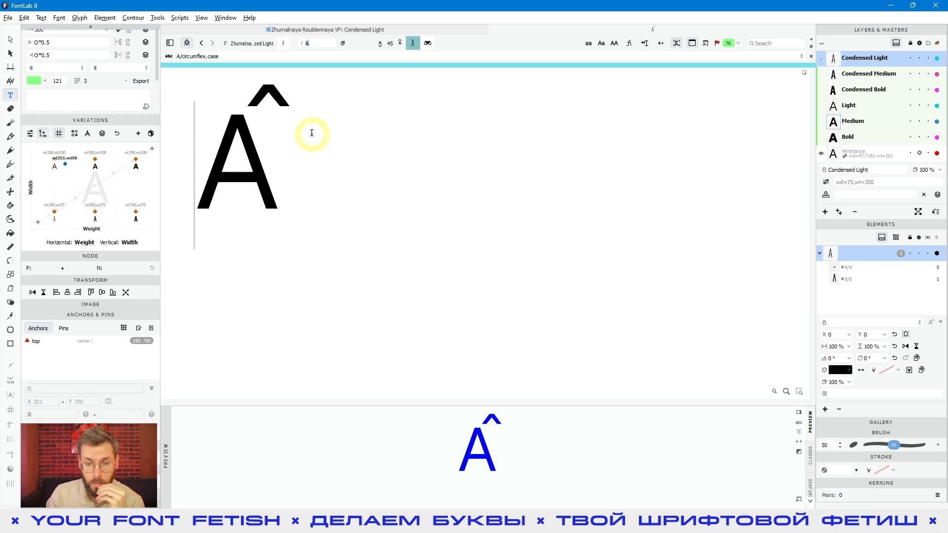
# Check the attached circumflex over the single A in the masters from Bold to Condensed Medium
pyautogui.click(858, 136)
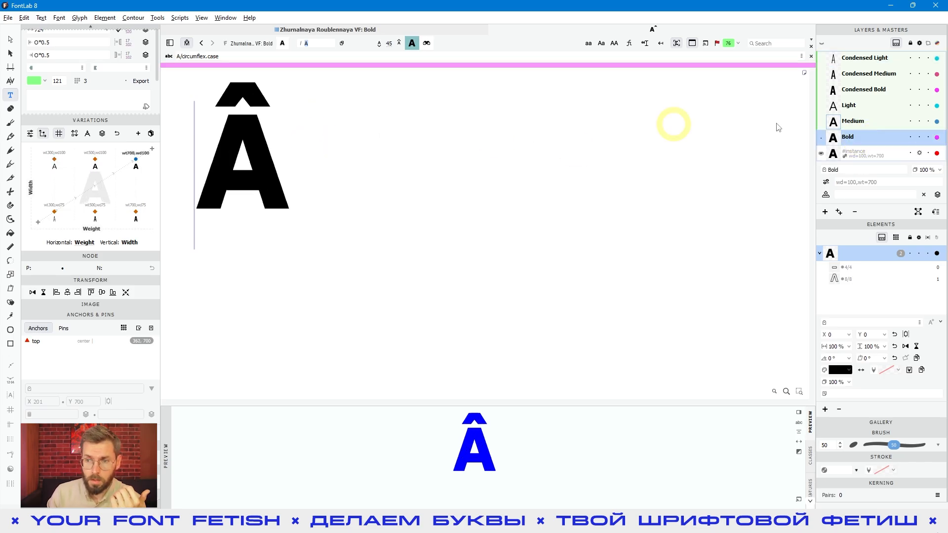
pyautogui.click(876, 126)
pyautogui.press('Up')
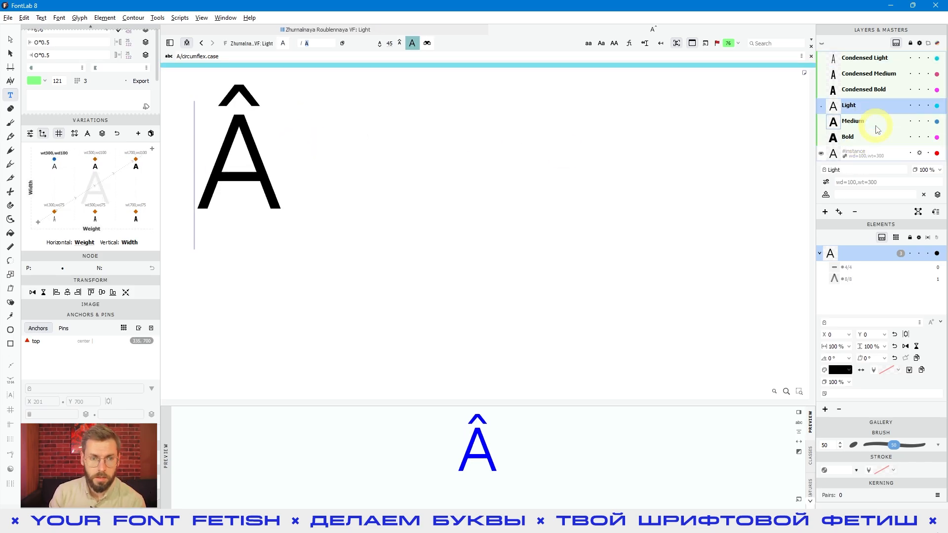
pyautogui.press('Up')
pyautogui.press('Up')
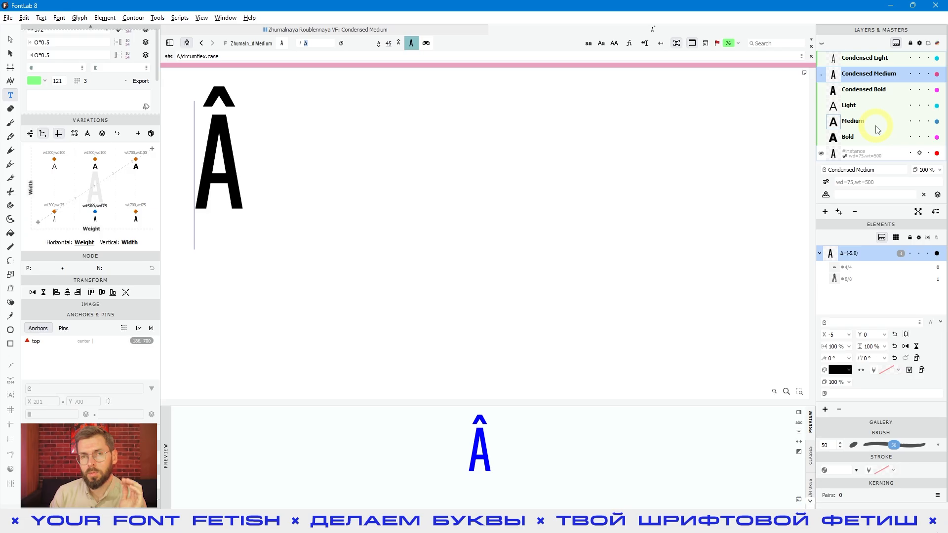
# Return to outline editing, turn off mark attachment, and preview an instance close to Condensed Medium
pyautogui.click(12, 45)
pyautogui.press('space')
pyautogui.moveTo(337, 205); pyautogui.dragTo(504, 269)
pyautogui.click(189, 45)
pyautogui.moveTo(94, 214)
pyautogui.mouseDown()
pyautogui.moveTo(102, 121)
pyautogui.moveTo(203, 203)
pyautogui.moveTo(47, 188)
pyautogui.moveTo(92, 203)
pyautogui.mouseUp()
# Make circumflex.case the active glyph in the Condensed Medium master and select its _top anchor
pyautogui.click(532, 191)
pyautogui.click(427, 196)
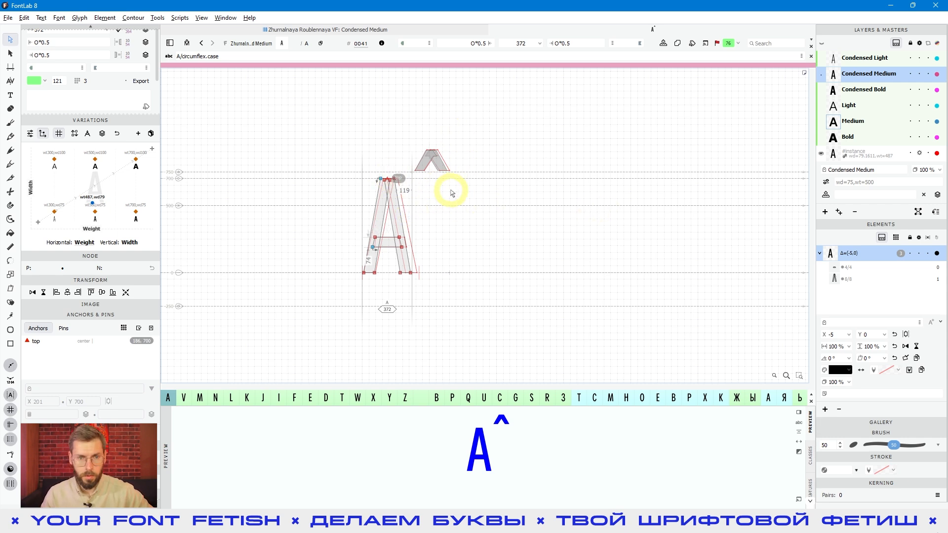
pyautogui.doubleClick(431, 222)
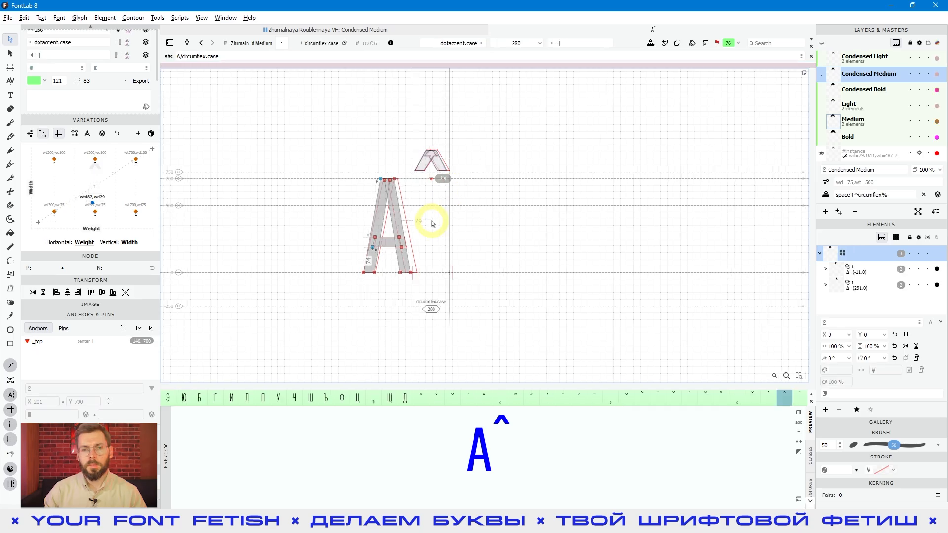
pyautogui.click(434, 179)
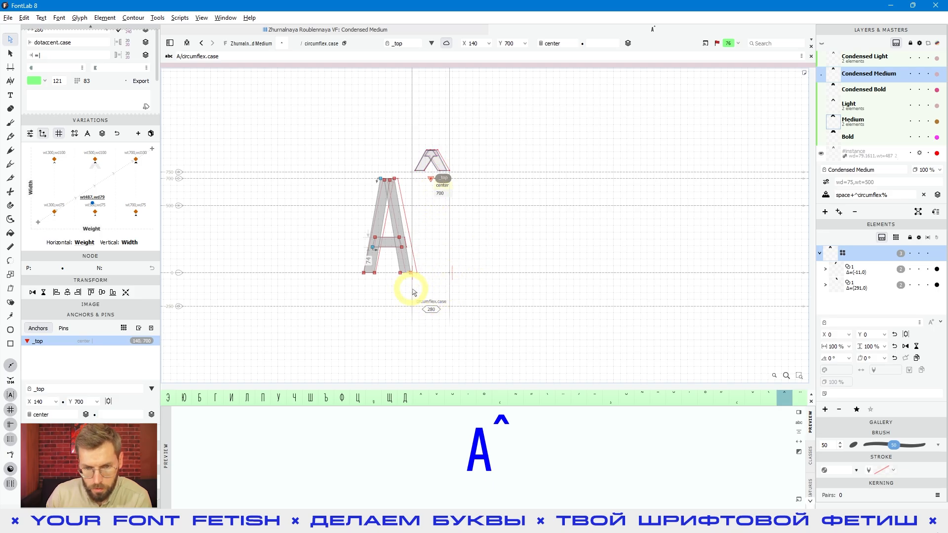
# Switch to the Medium master and select the _top anchor of circumflex.case there
pyautogui.click(862, 129)
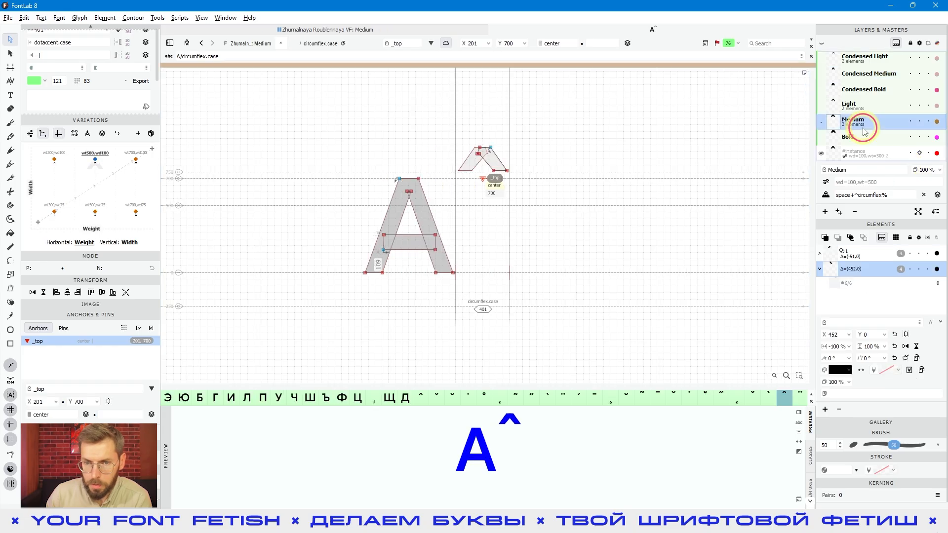
pyautogui.click(656, 239)
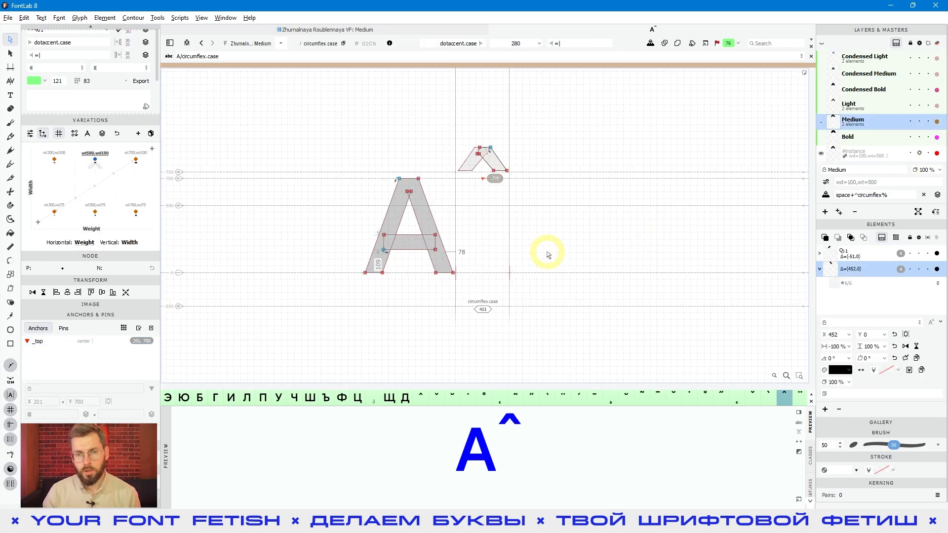
pyautogui.click(488, 179)
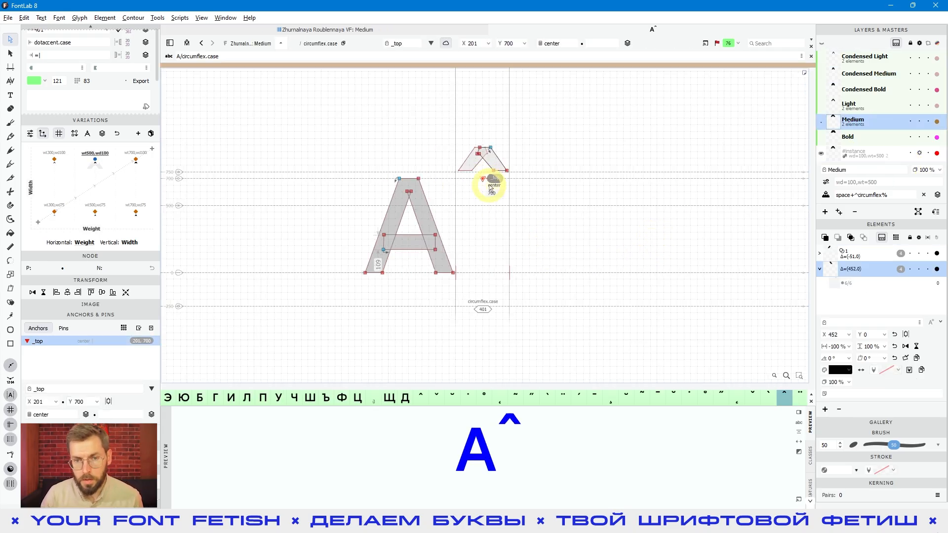
# Set both the left and right sidebearings of circumflex.case in the Medium master to 20
pyautogui.click(573, 224)
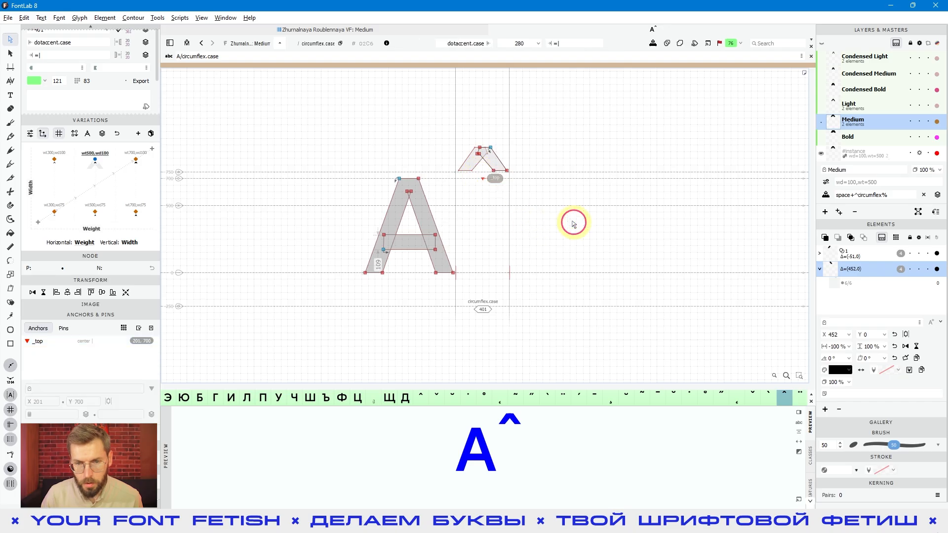
pyautogui.press('space')
pyautogui.moveTo(463, 177); pyautogui.dragTo(450, 203)
pyautogui.click(467, 205)
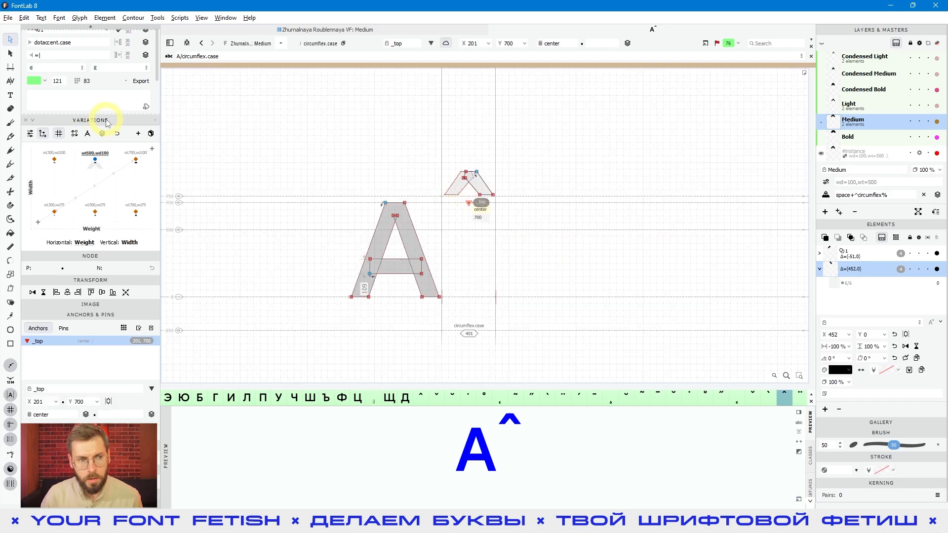
pyautogui.scroll(2, 84, 104)
pyautogui.click(88, 95)
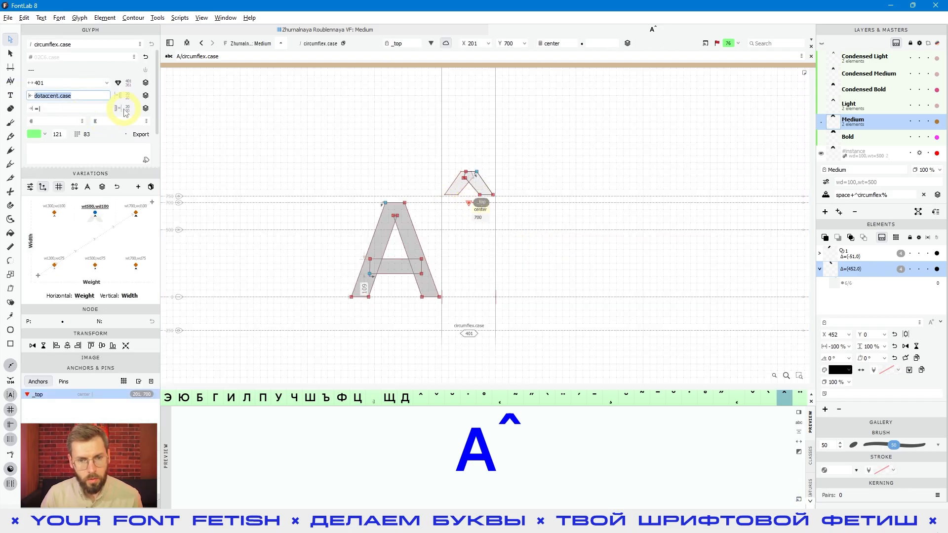
pyautogui.write('20')
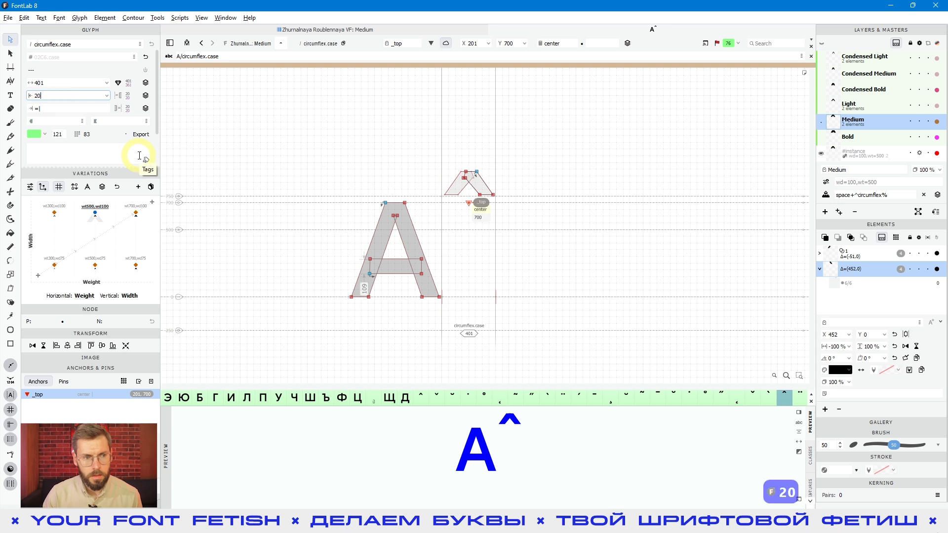
pyautogui.click(54, 109)
pyautogui.hotkey('ctrl', 'a')
pyautogui.write('20')
pyautogui.press('Return')
# Select the _top anchor and set the left sidebearing of circumflex.case to 30
pyautogui.press('space')
pyautogui.moveTo(525, 261); pyautogui.dragTo(517, 271)
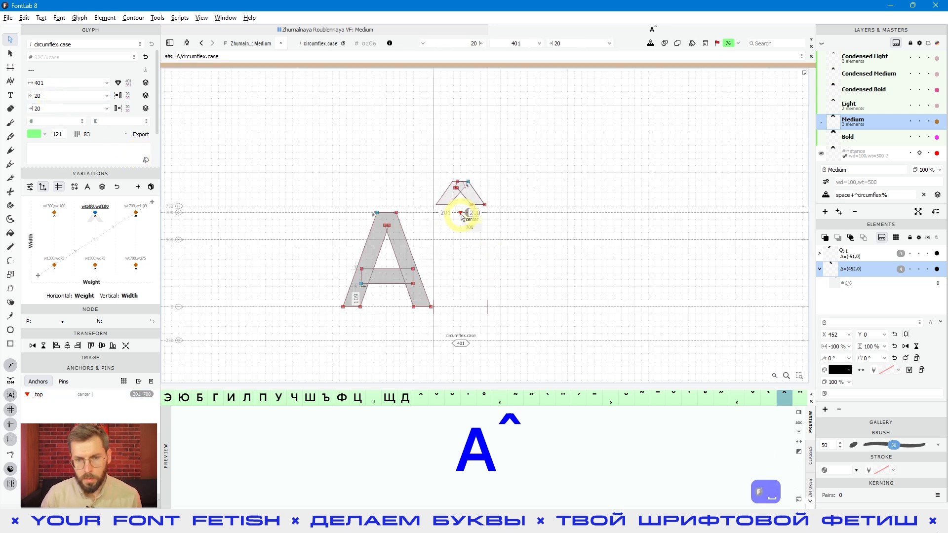
pyautogui.click(462, 213)
pyautogui.click(470, 229)
pyautogui.doubleClick(87, 97)
pyautogui.write('30')
pyautogui.press('Return')
pyautogui.scroll(3, 455, 221)
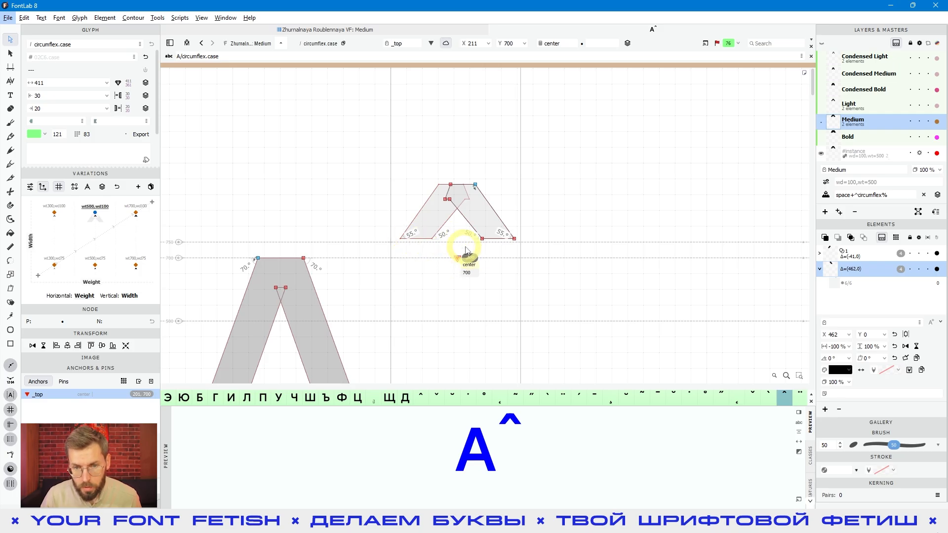
# Set the left sidebearing of circumflex.case to 50
pyautogui.click(51, 95)
pyautogui.write('50')
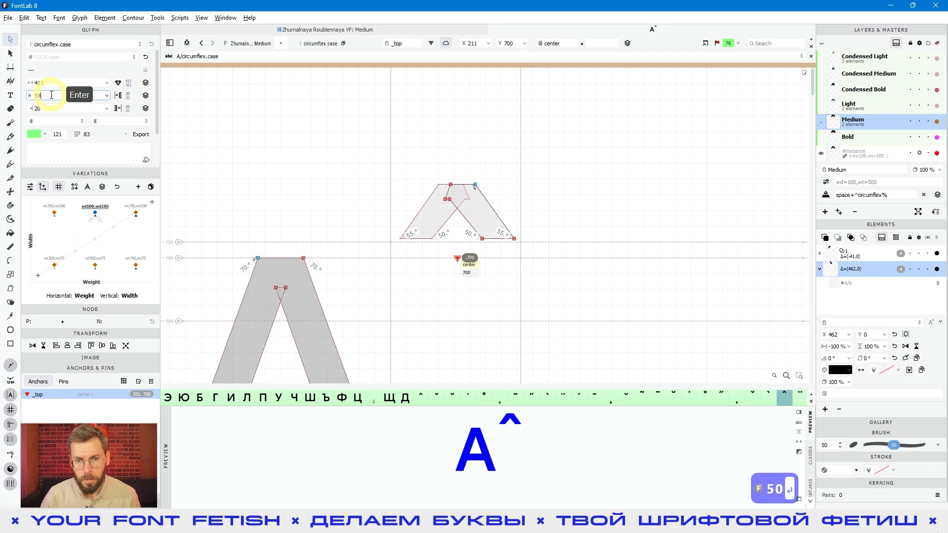
pyautogui.press('Return')
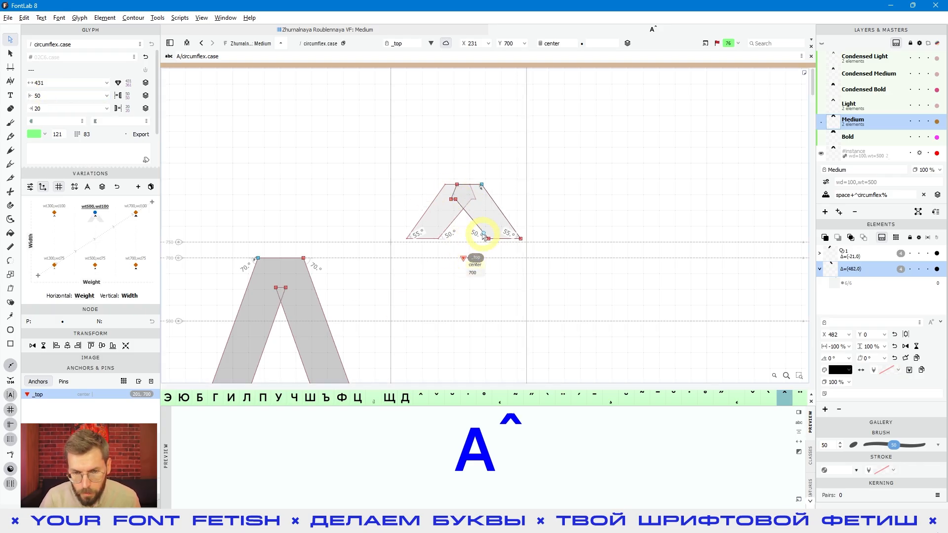
# Return the left sidebearing of circumflex.case to 20
pyautogui.press('space')
pyautogui.moveTo(531, 309); pyautogui.dragTo(520, 318)
pyautogui.click(452, 268)
pyautogui.doubleClick(54, 96)
pyautogui.write('20')
pyautogui.press('Return')
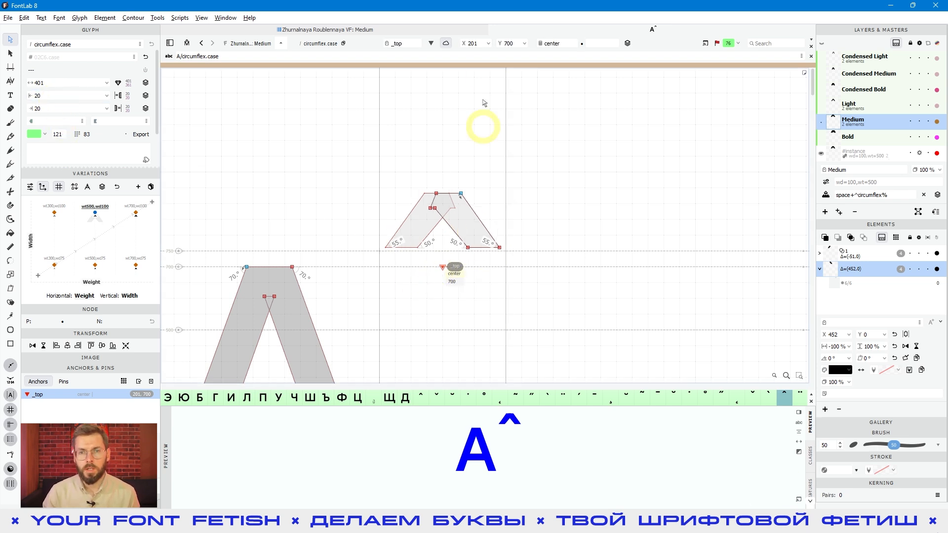
# Duplicate the _top anchor and place the copy directly beneath the original at Y 650
pyautogui.click(569, 43)
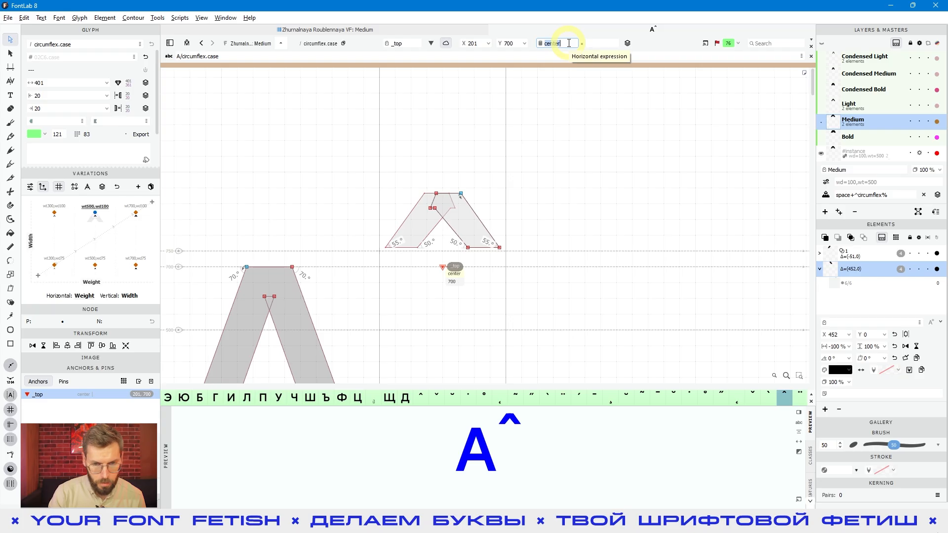
pyautogui.click(444, 268)
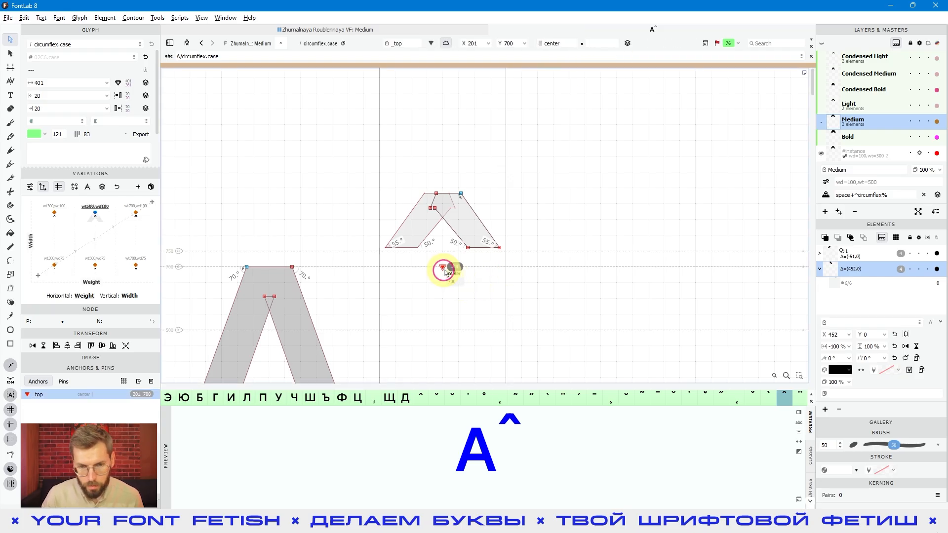
pyautogui.hotkey('ctrl', 'c')
pyautogui.hotkey('ctrl', 'v')
pyautogui.moveTo(445, 268)
pyautogui.mouseDown()
pyautogui.moveTo(442, 294)
pyautogui.moveTo(445, 283)
pyautogui.mouseUp()
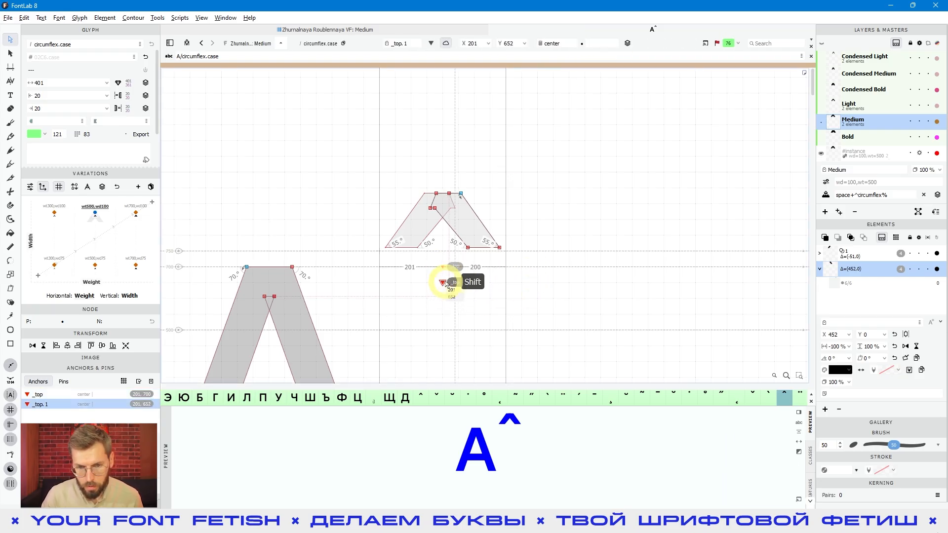
pyautogui.click(529, 314)
pyautogui.click(443, 284)
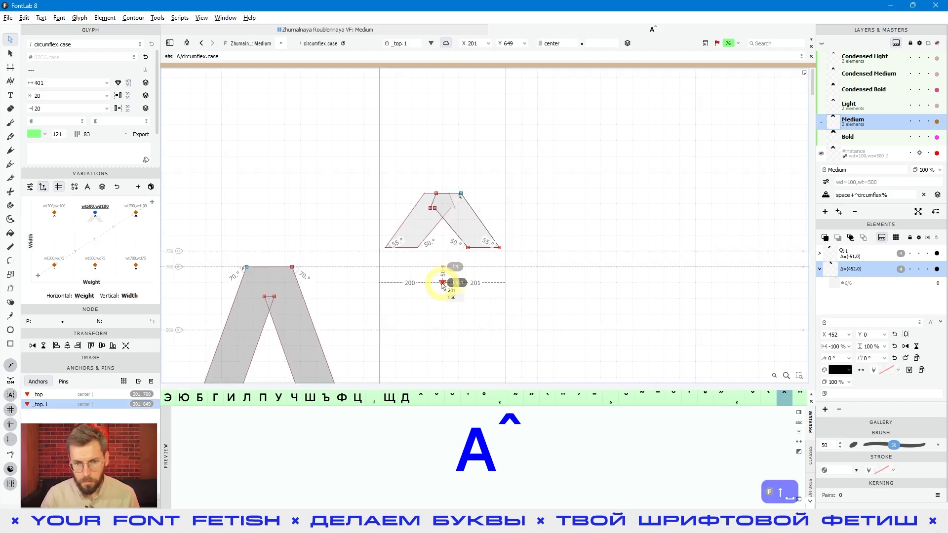
# Shift the right stroke element of the circumflex 1 unit to the right
pyautogui.scroll(4, 471, 325)
pyautogui.click(482, 141)
pyautogui.scroll(2, 509, 156)
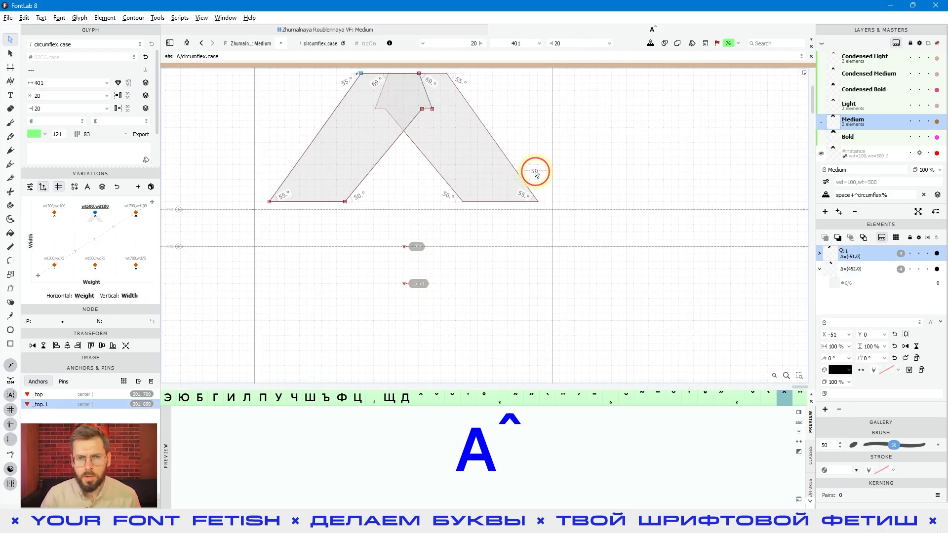
pyautogui.hotkey('ctrl', 'a')
pyautogui.click(507, 156)
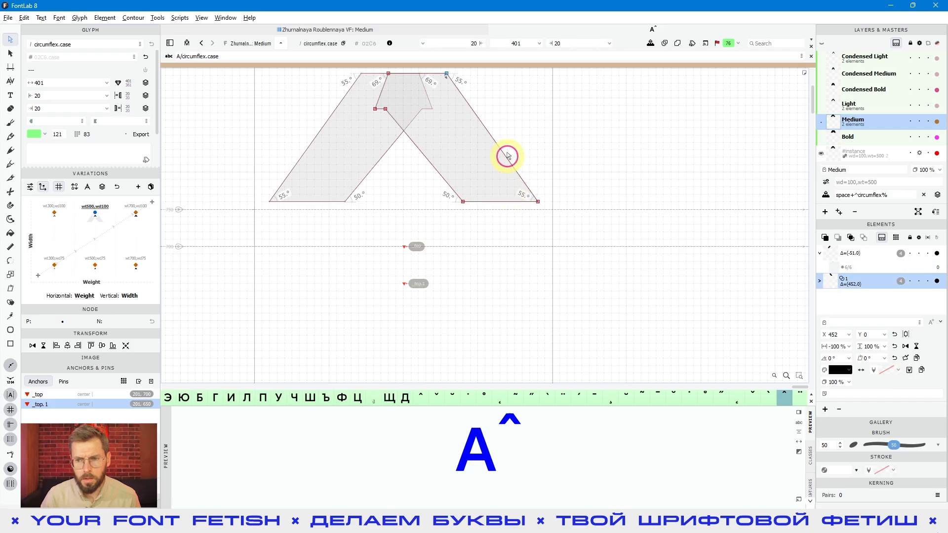
pyautogui.press('v')
pyautogui.press('Right')
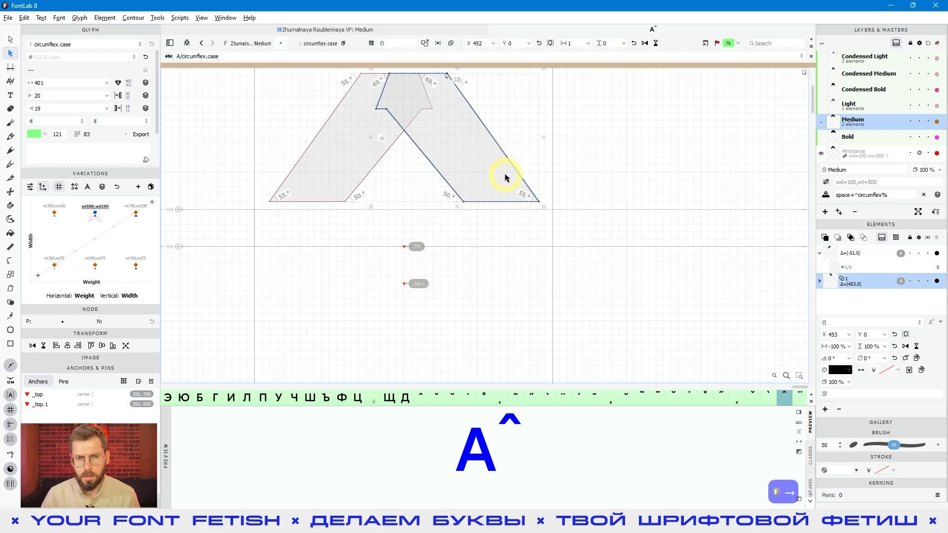
pyautogui.click(511, 274)
pyautogui.press('a')
pyautogui.press('space')
pyautogui.moveTo(487, 281); pyautogui.dragTo(523, 280)
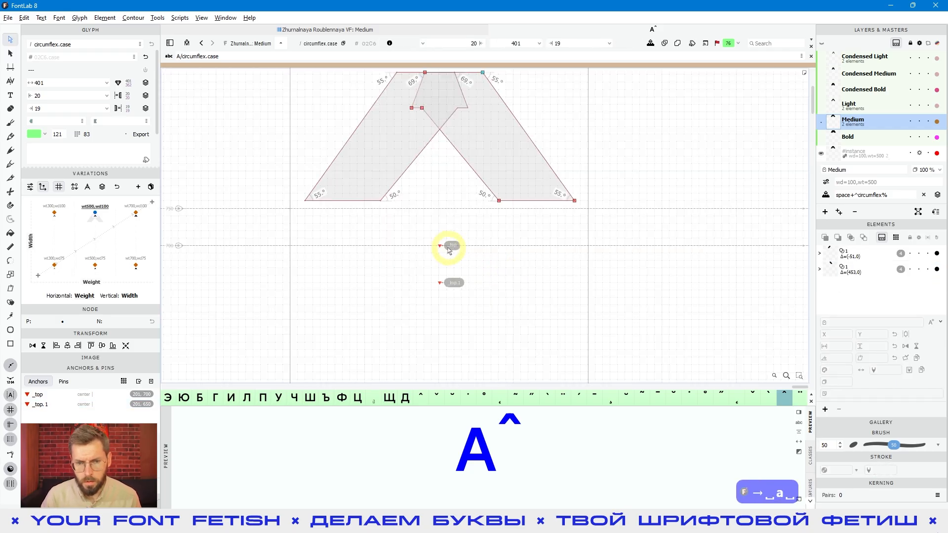
pyautogui.press('a')
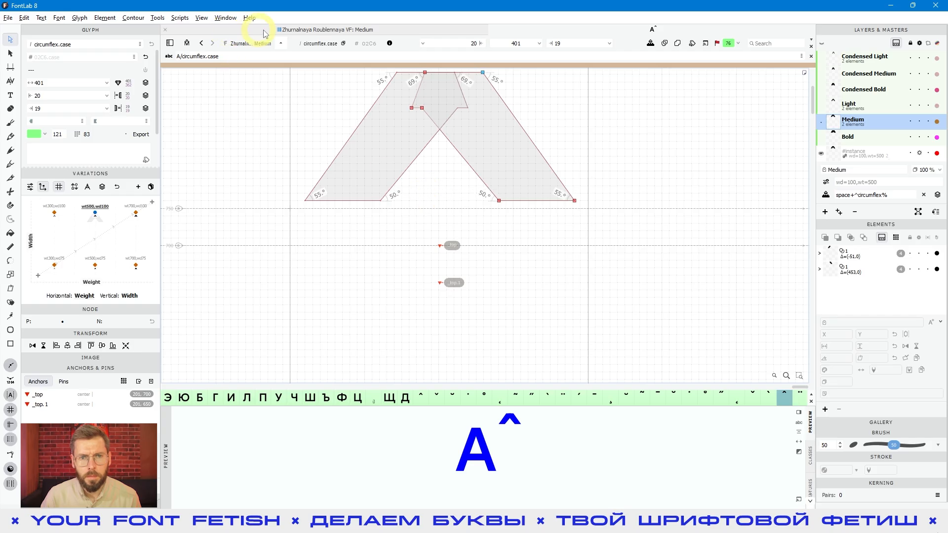
# Shift the right stroke element of the circumflex 2 units to the left, then return to contour editing
pyautogui.click(390, 44)
pyautogui.press('v')
pyautogui.click(532, 178)
pyautogui.press('Left')
pyautogui.press('Left')
pyautogui.press('space')
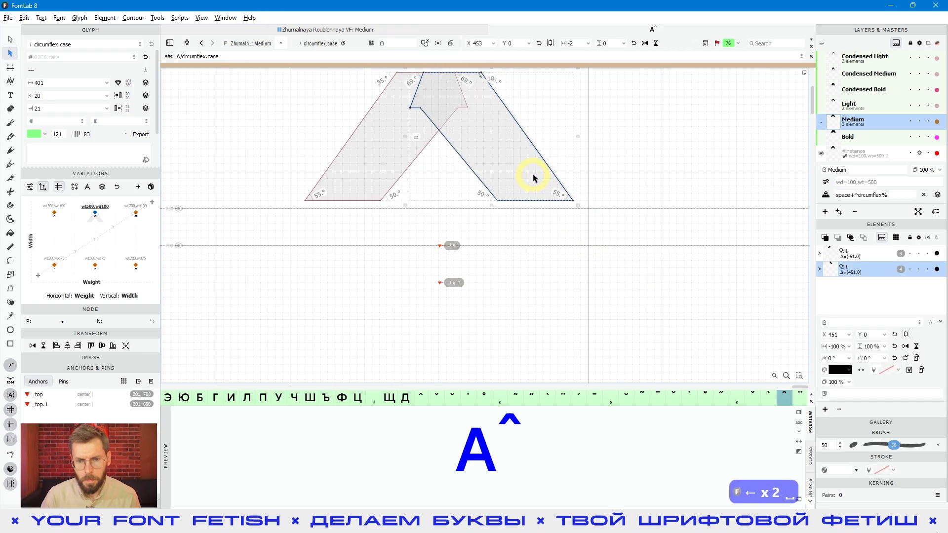
pyautogui.click(518, 278)
pyautogui.hotkey('ctrl', 's')
pyautogui.press('space')
pyautogui.click(444, 269)
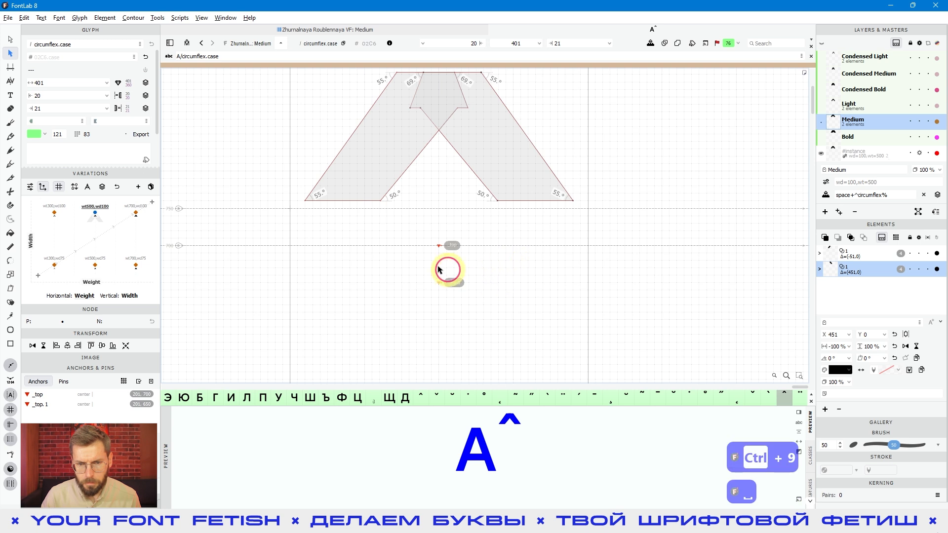
pyautogui.press('a')
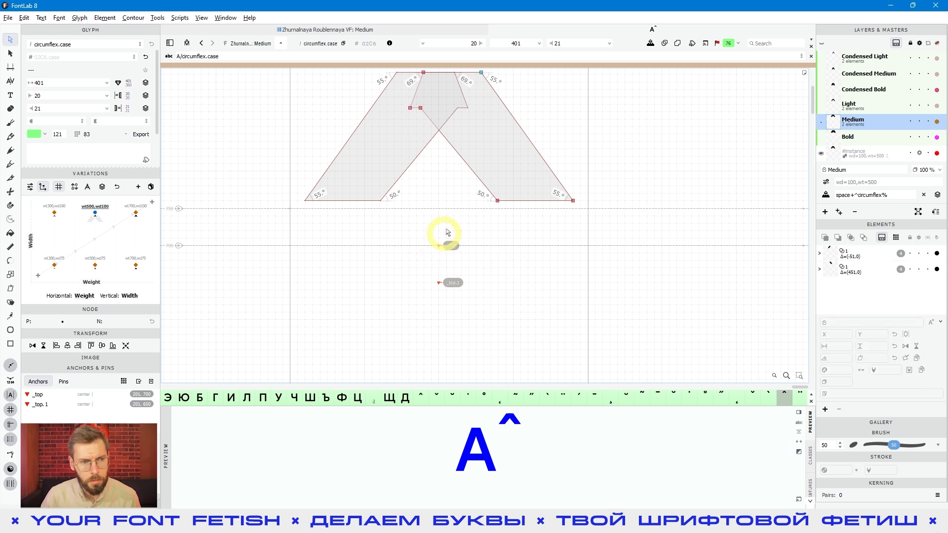
# Set the right sidebearing of circumflex.case to 20 and check the filled shape of the accent
pyautogui.click(88, 108)
pyautogui.press('BackSpace')
pyautogui.write('0')
pyautogui.press('Return')
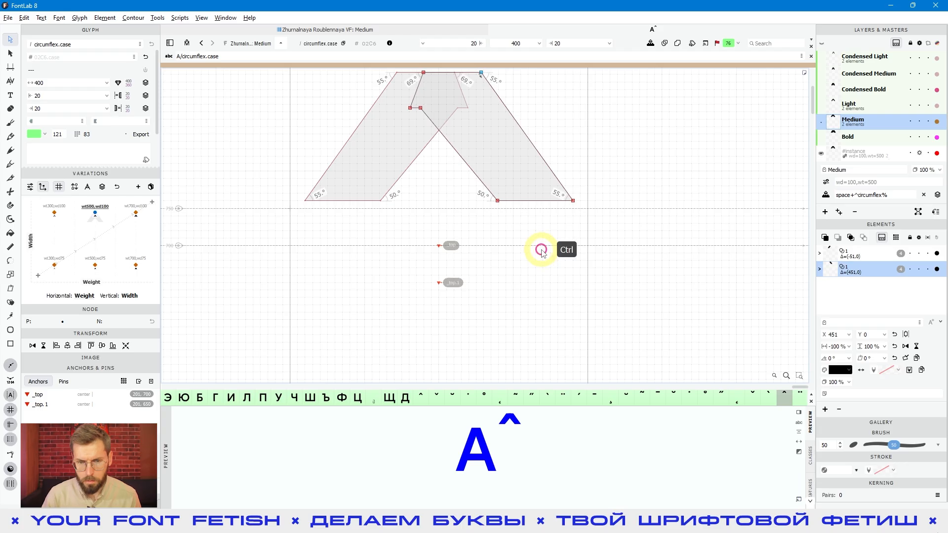
pyautogui.hotkey('ctrl', '9')
pyautogui.press('space')
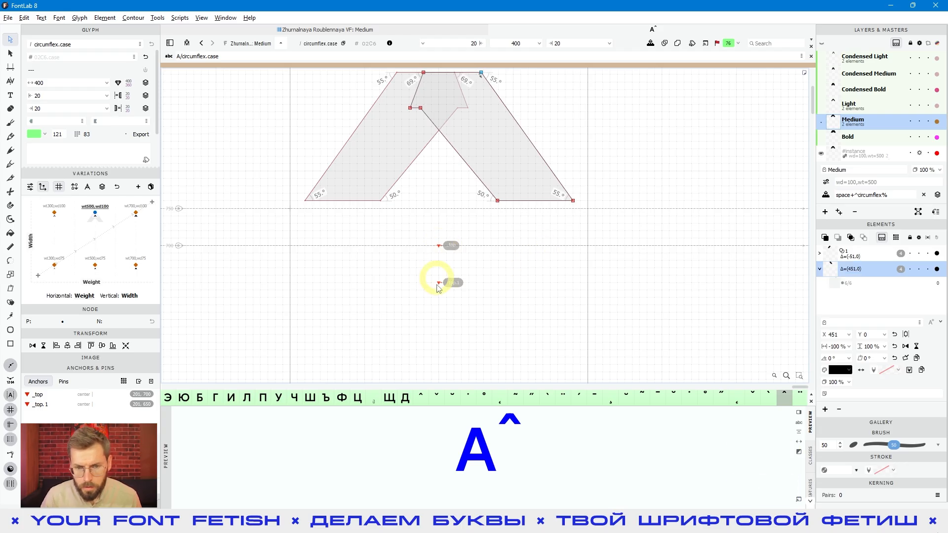
pyautogui.scroll(-3, 544, 249)
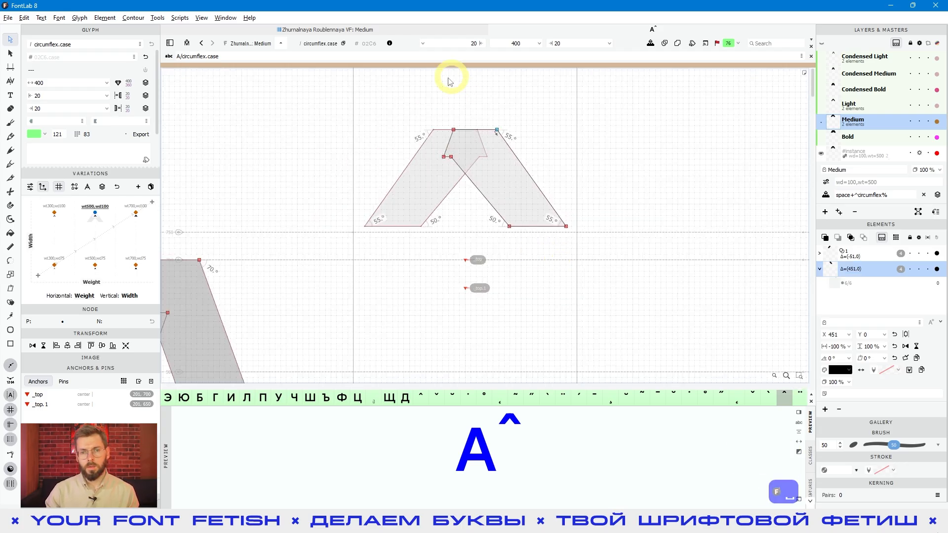
pyautogui.moveTo(499, 206)
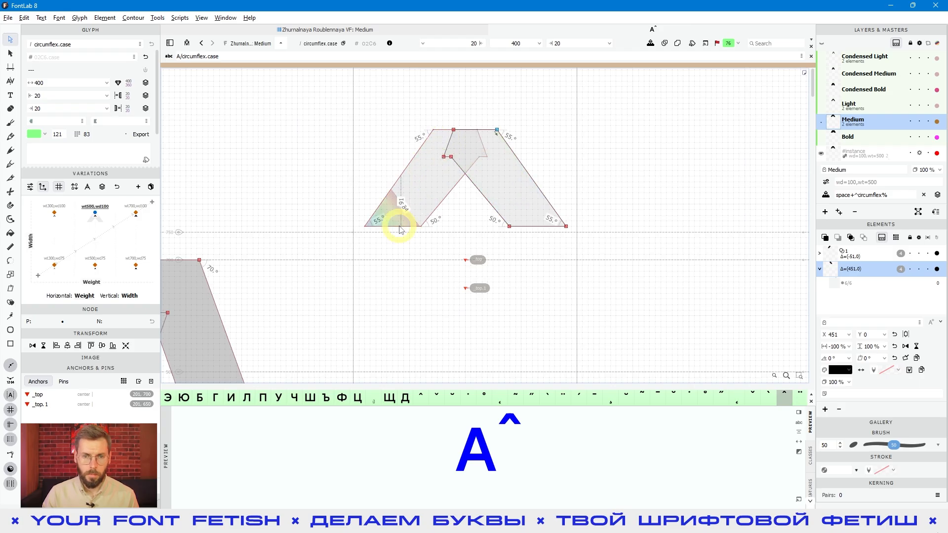
pyautogui.press('space')
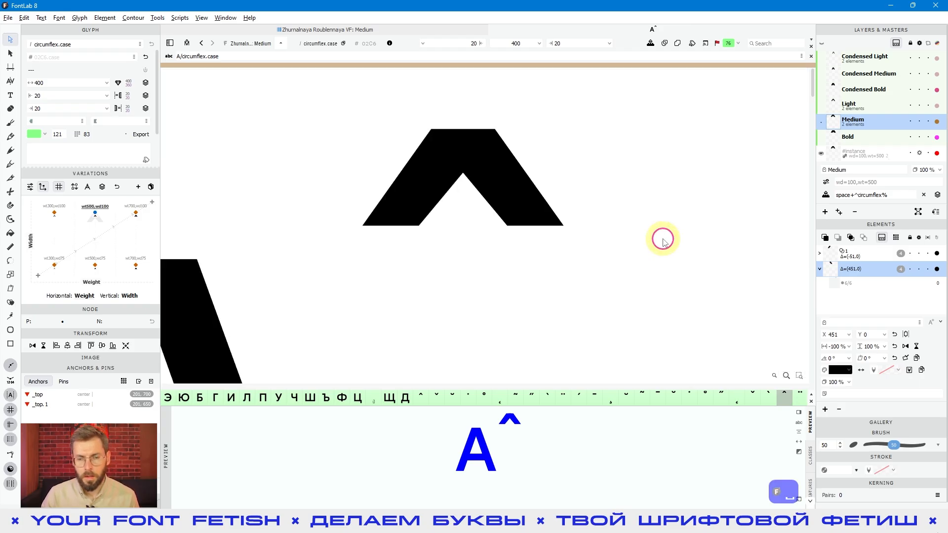
# Set the horizontal expression of the duplicated anchor _top.1 to width/2
pyautogui.click(464, 261)
pyautogui.click(463, 287)
pyautogui.doubleClick(557, 43)
pyautogui.write('цщ')
pyautogui.press('BackSpace')
pyautogui.write('швер')
pyautogui.hotkey('ctrl', 'a')
pyautogui.write('width/2')
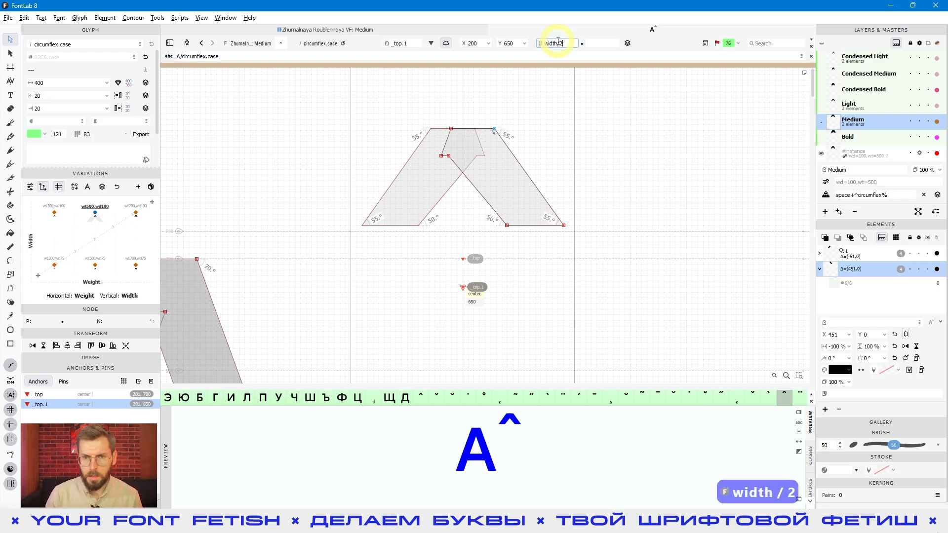
pyautogui.press('Return')
# Compare the positions of the _top and _top.1 anchors beneath the circumflex
pyautogui.press('space')
pyautogui.moveTo(561, 311); pyautogui.dragTo(570, 315)
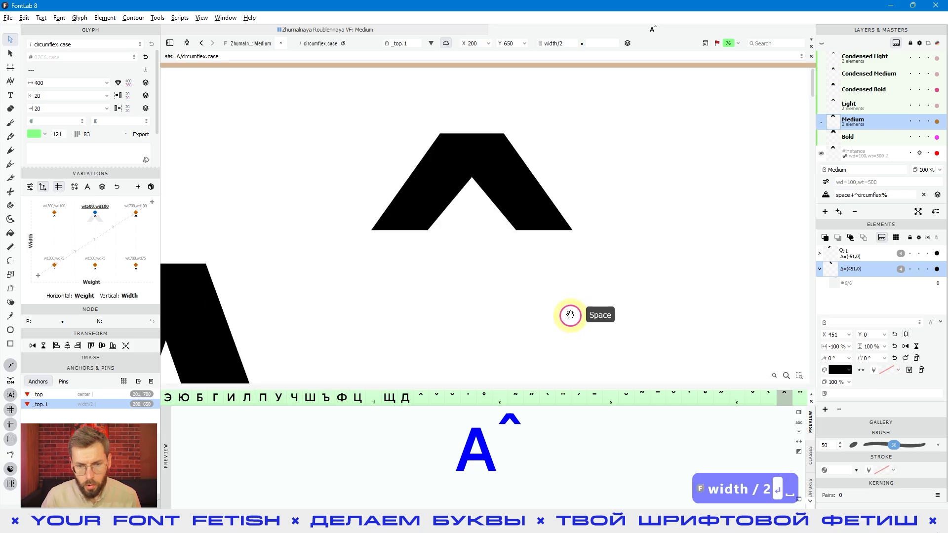
pyautogui.scroll(-3, 526, 241)
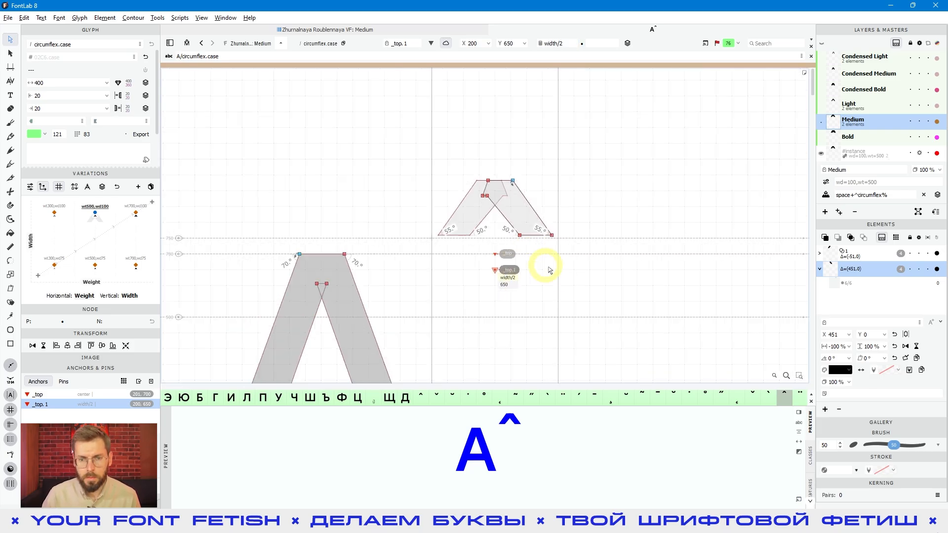
pyautogui.click(562, 282)
pyautogui.press('space')
pyautogui.moveTo(561, 281); pyautogui.dragTo(533, 282)
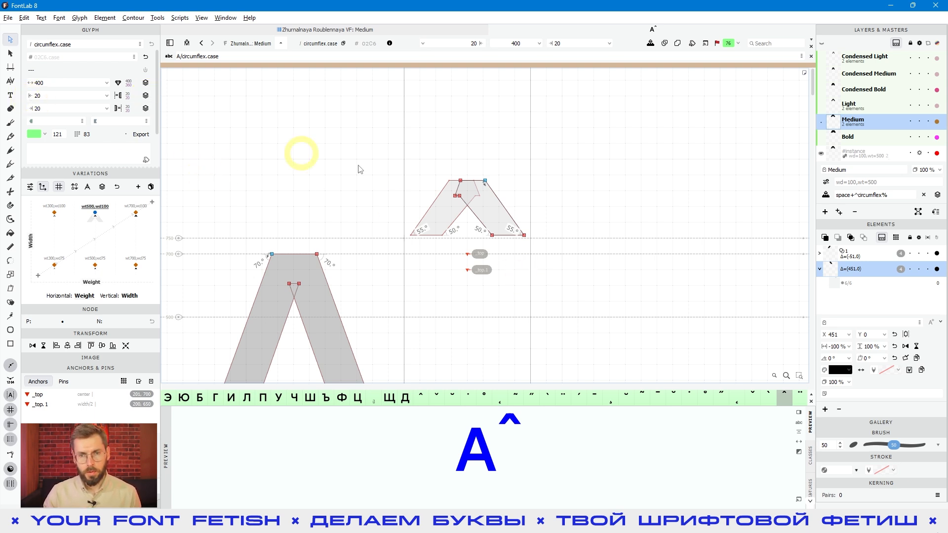
pyautogui.scroll(1, 586, 218)
pyautogui.scroll(2, 478, 232)
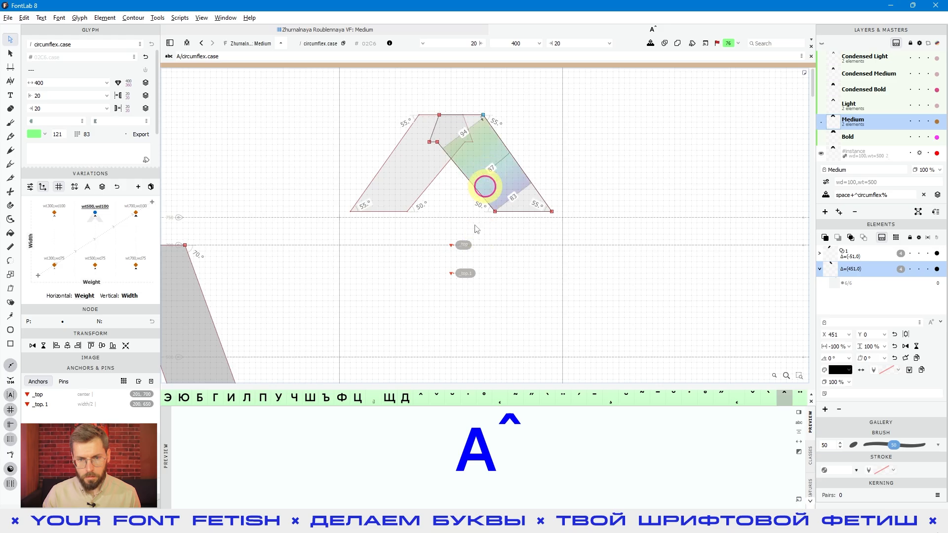
pyautogui.click(451, 274)
pyautogui.moveTo(453, 233); pyautogui.dragTo(455, 131)
# Set the left sidebearing of circumflex.case to 60 and check where the two anchors sit
pyautogui.click(57, 95)
pyautogui.write('60')
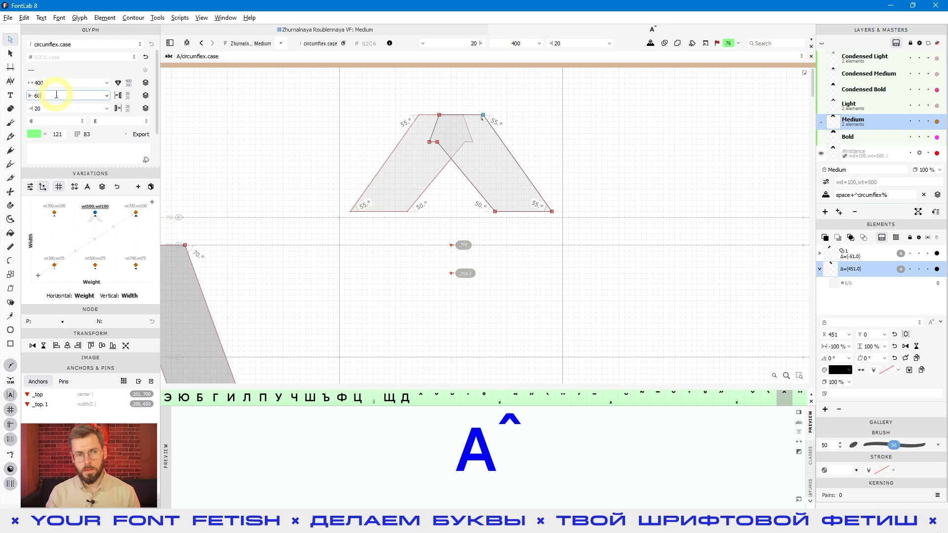
pyautogui.press('Return')
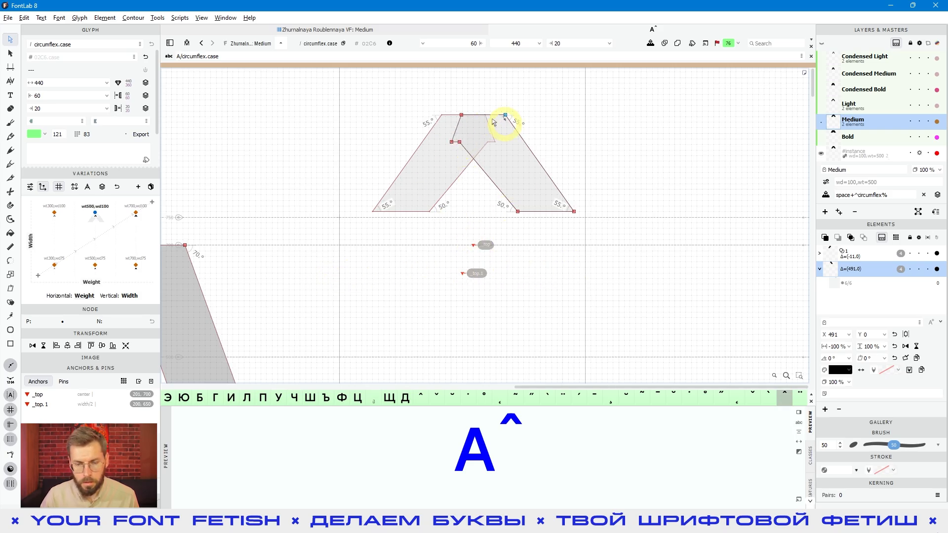
pyautogui.scroll(-3, 463, 275)
pyautogui.click(463, 275)
pyautogui.moveTo(470, 305); pyautogui.dragTo(465, 238)
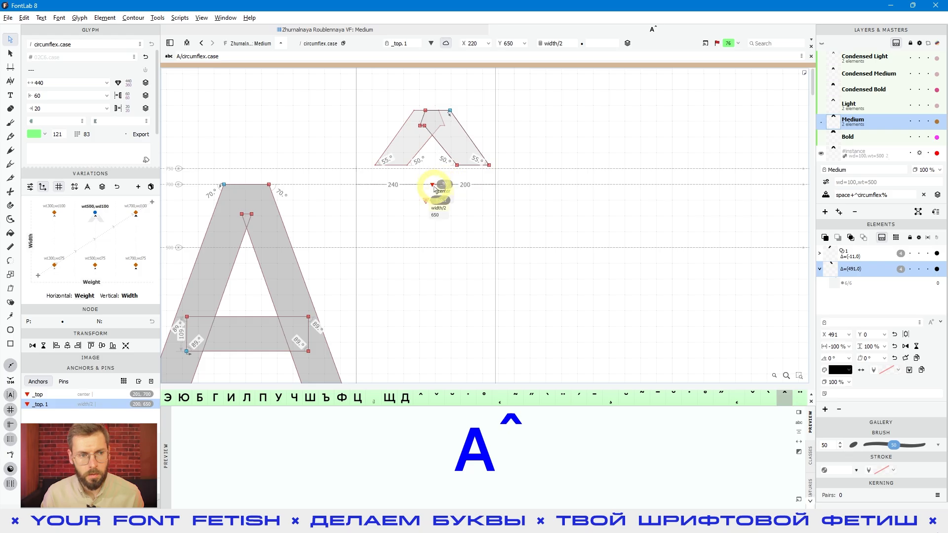
# Set the left sidebearing of circumflex.case to -60 and compare the positions of the _top and _top.1 anchors
pyautogui.click(70, 95)
pyautogui.write('-60')
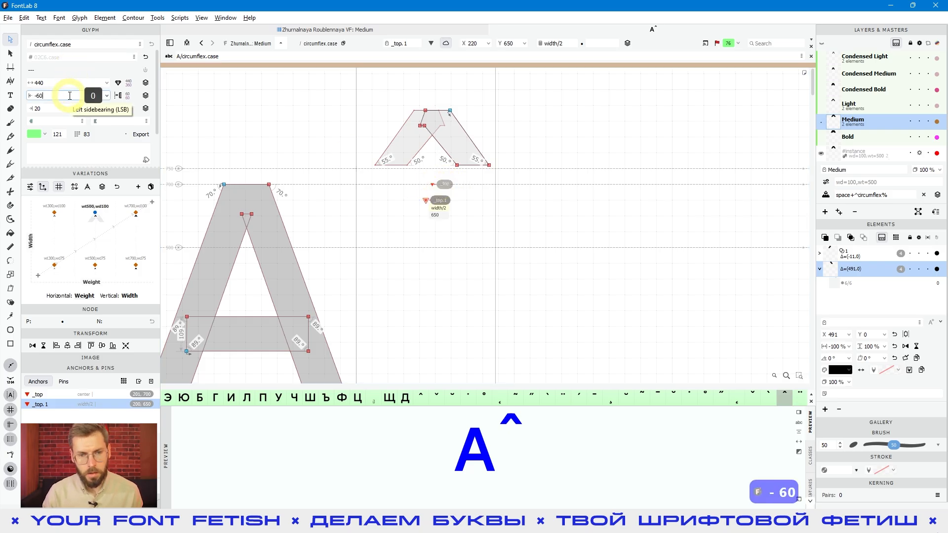
pyautogui.press('Return')
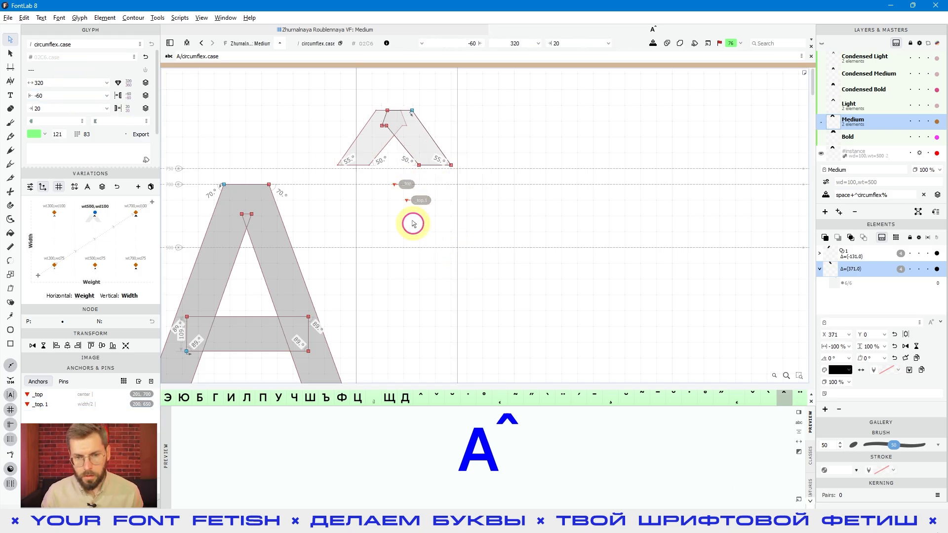
pyautogui.click(407, 202)
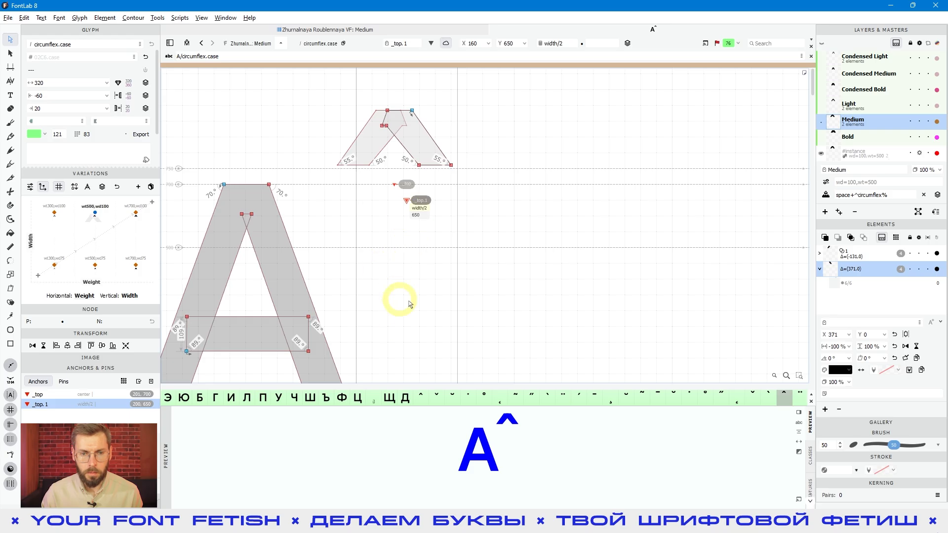
pyautogui.click(394, 185)
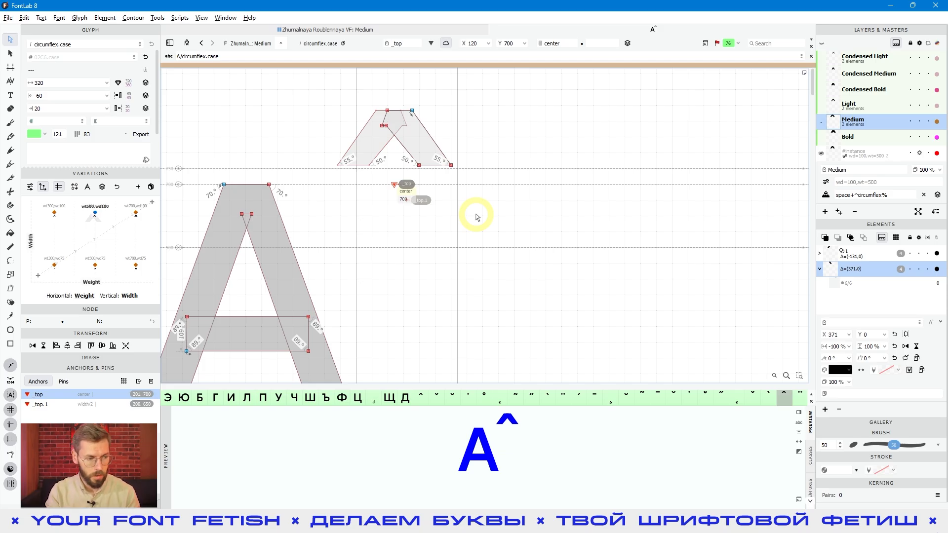
pyautogui.click(409, 202)
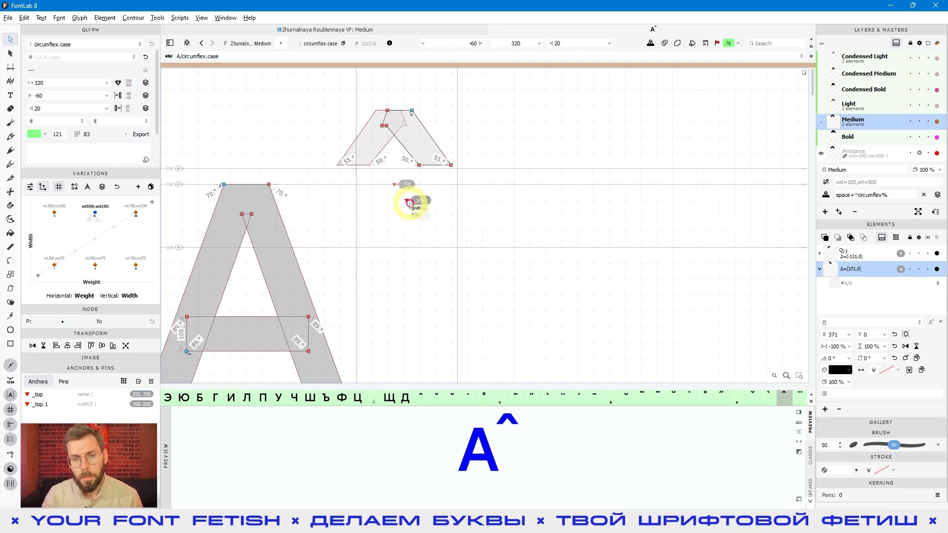
pyautogui.click(409, 203)
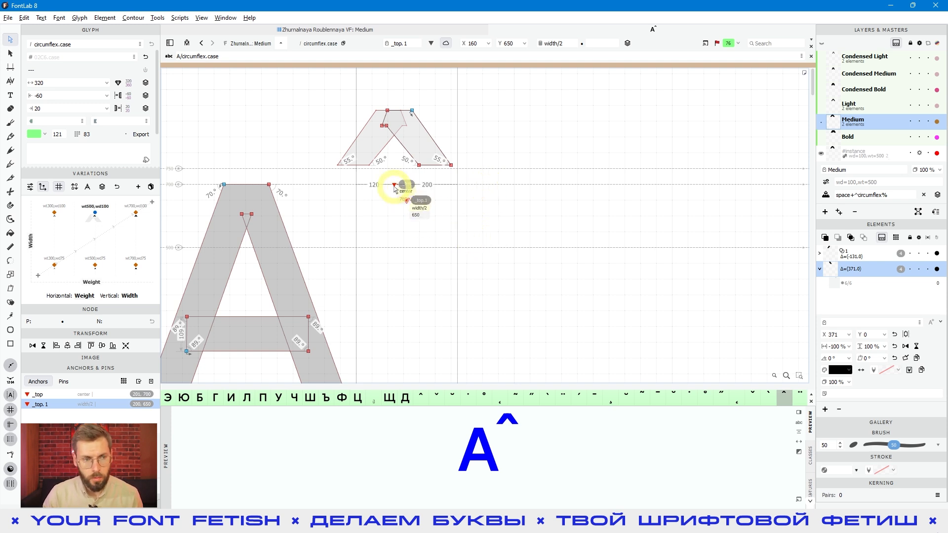
# Set the left sidebearing of circumflex.case to 20
pyautogui.click(78, 96)
pyautogui.hotkey('ctrl', 'a')
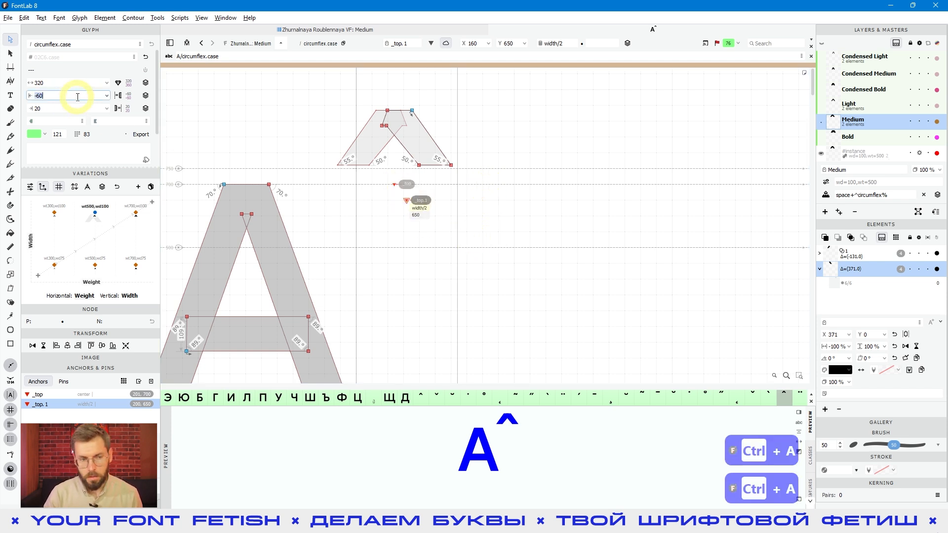
pyautogui.write('20')
pyautogui.press('Return')
pyautogui.click(524, 347)
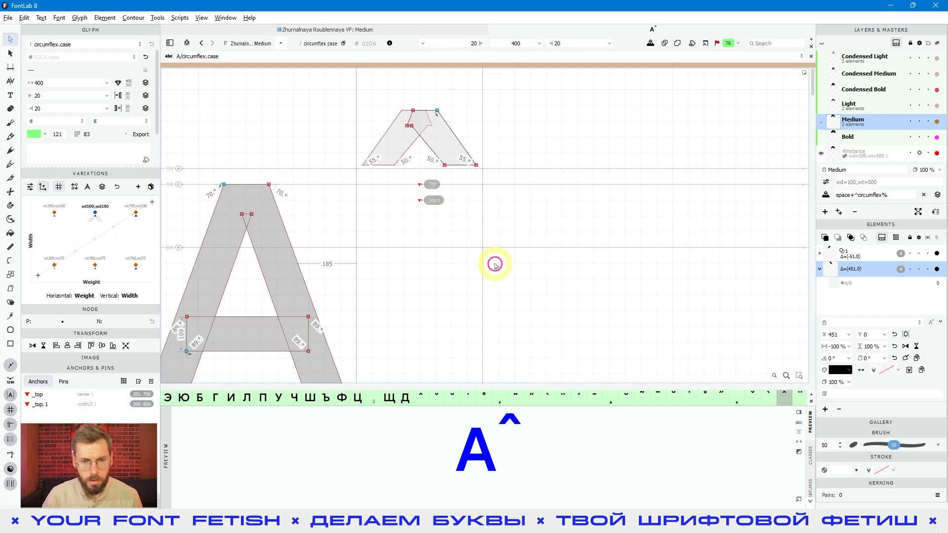
# Set the horizontal expression of the _top anchor in circumflex.case to center-20
pyautogui.press('space')
pyautogui.moveTo(477, 258); pyautogui.dragTo(455, 296)
pyautogui.click(398, 223)
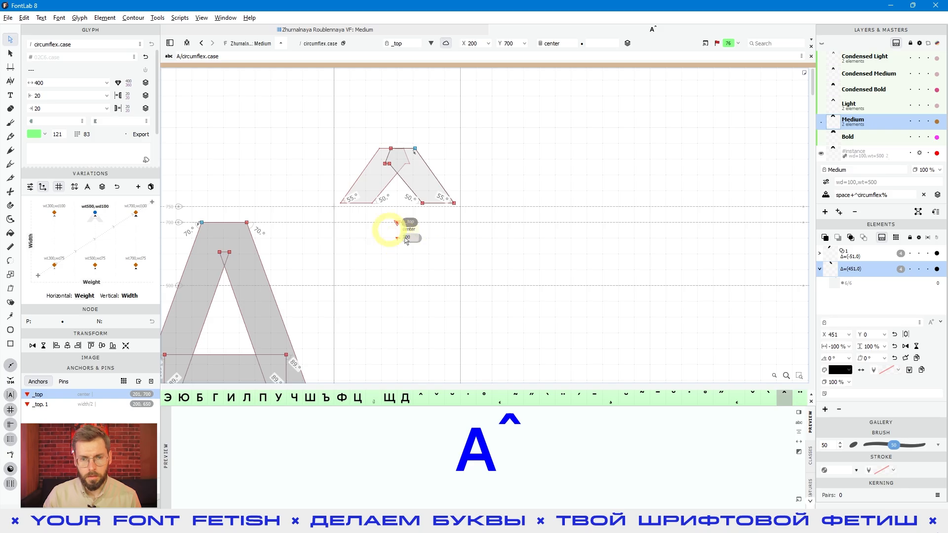
pyautogui.click(568, 44)
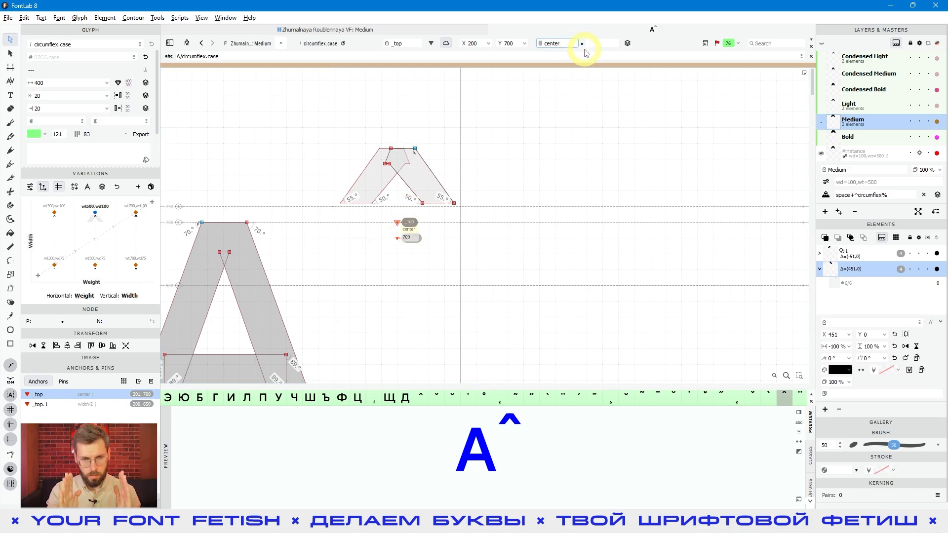
pyautogui.write('-')
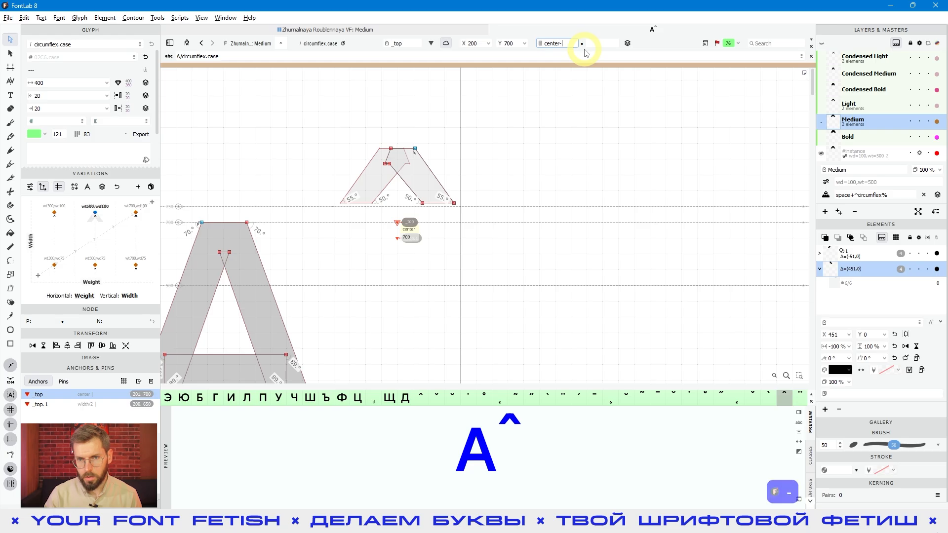
pyautogui.write('20')
pyautogui.press('Return')
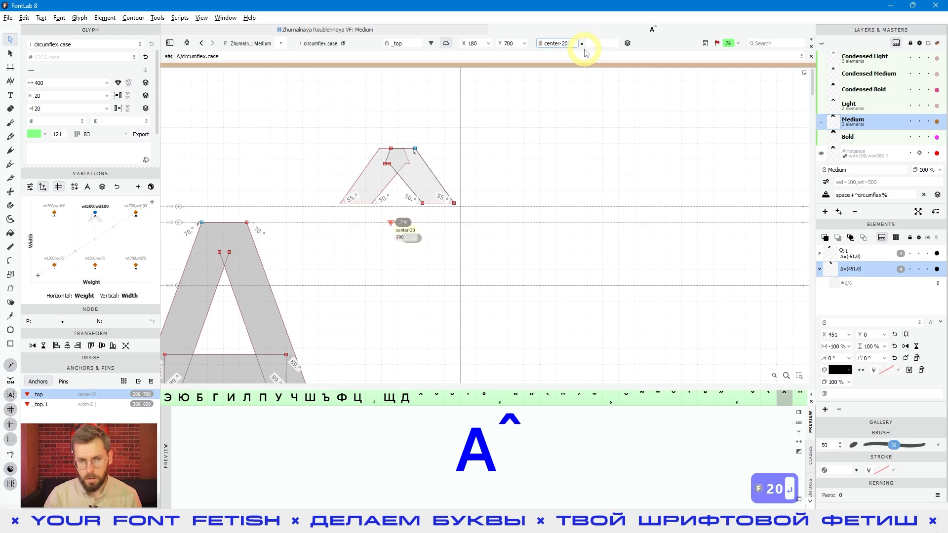
pyautogui.click(479, 326)
pyautogui.click(389, 222)
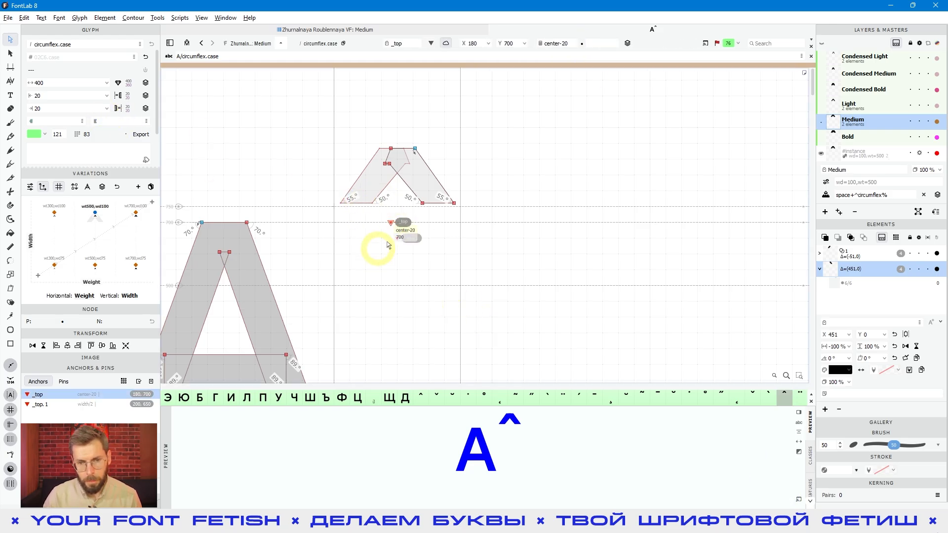
# Set the horizontal expression of the _top.1 anchor to width/2-20
pyautogui.click(399, 239)
pyautogui.click(573, 43)
pyautogui.write('-20')
pyautogui.press('Return')
pyautogui.click(555, 263)
# Check the filled circumflex, then set the left sidebearing of circumflex.case to 30
pyautogui.press('space')
pyautogui.moveTo(480, 286); pyautogui.dragTo(489, 298)
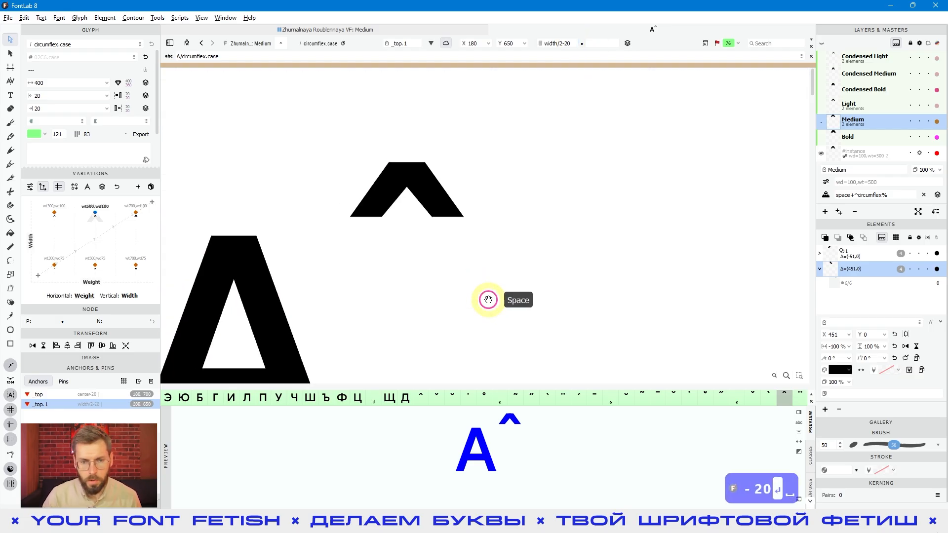
pyautogui.scroll(3, 436, 270)
pyautogui.doubleClick(48, 95)
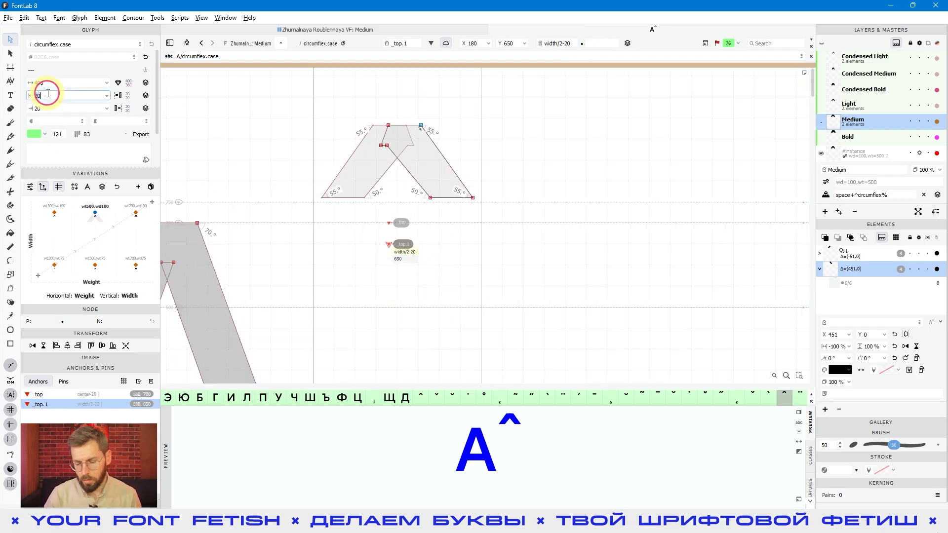
pyautogui.write('30')
pyautogui.press('Return')
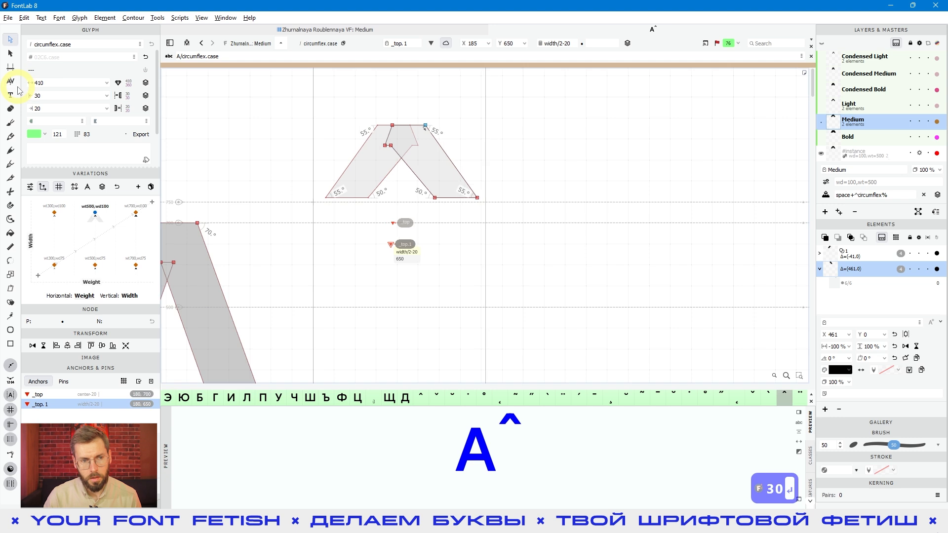
# Set the left sidebearing of circumflex.case to 60 and inspect the _top anchor's shifted position
pyautogui.doubleClick(45, 94)
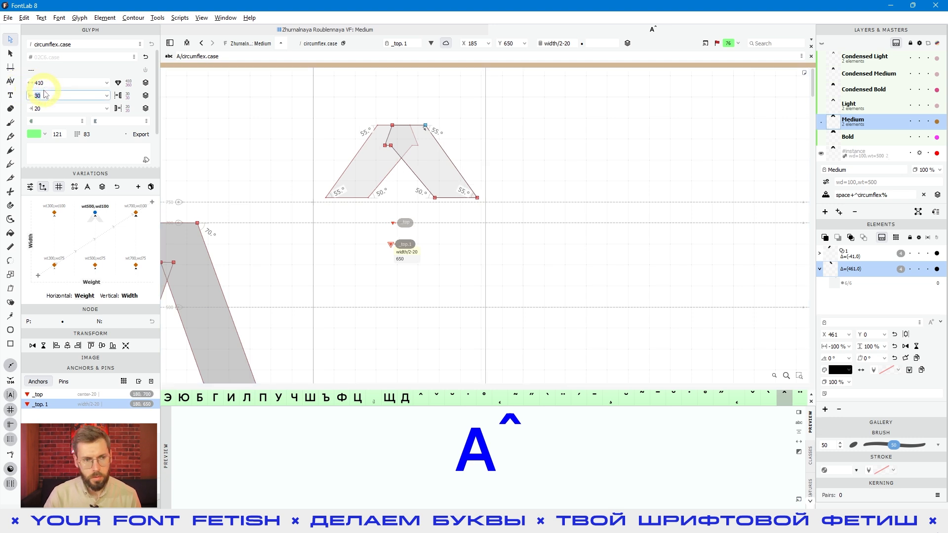
pyautogui.write('60')
pyautogui.press('Return')
pyautogui.click(227, 148)
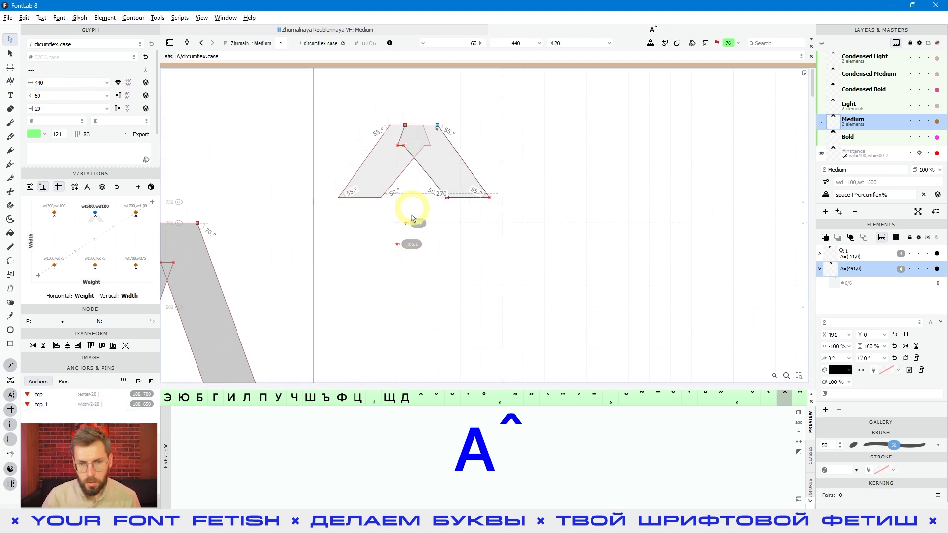
pyautogui.click(406, 223)
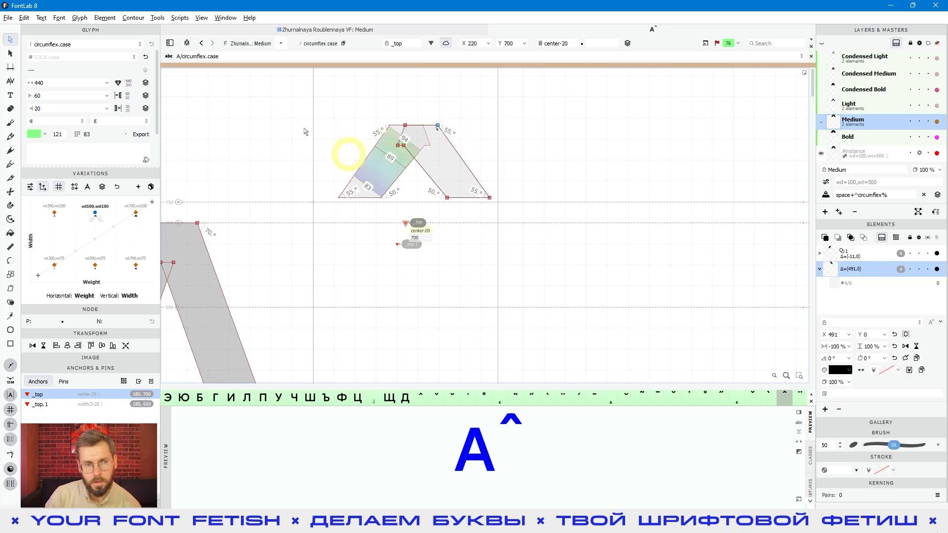
# Set the left sidebearing of circumflex.case to 90 and check the position of the _top anchor
pyautogui.click(54, 95)
pyautogui.write('90')
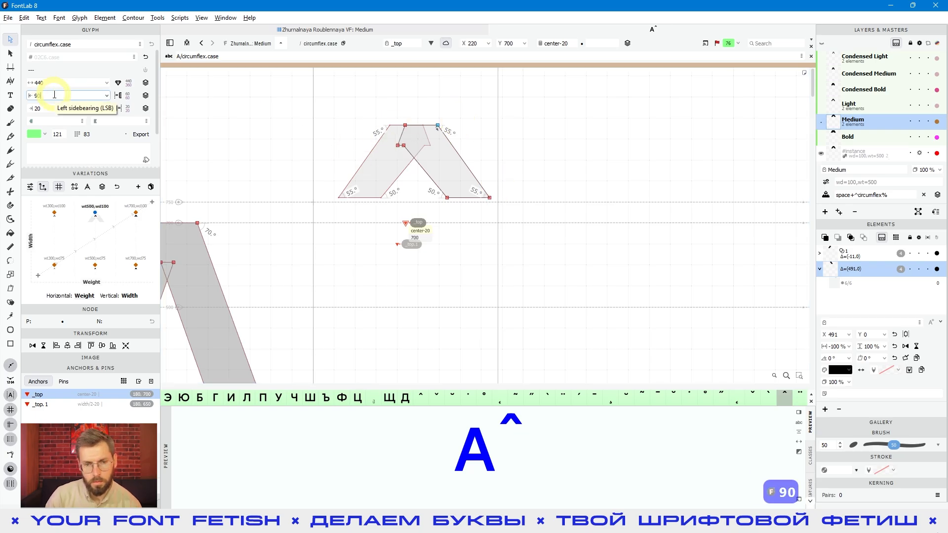
pyautogui.press('Return')
pyautogui.click(418, 224)
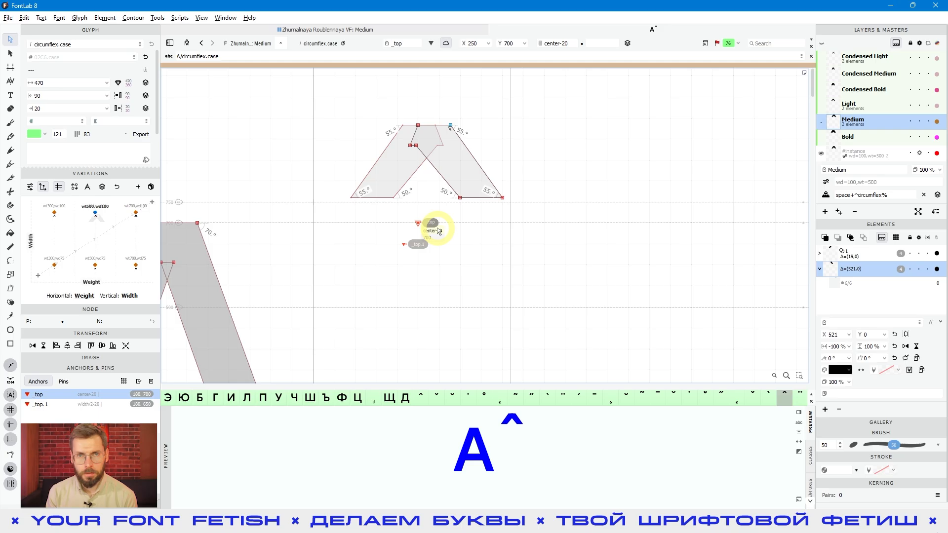
# Open the acute.case glyph from the font overview and add an anchor to its Medium master
pyautogui.click(613, 304)
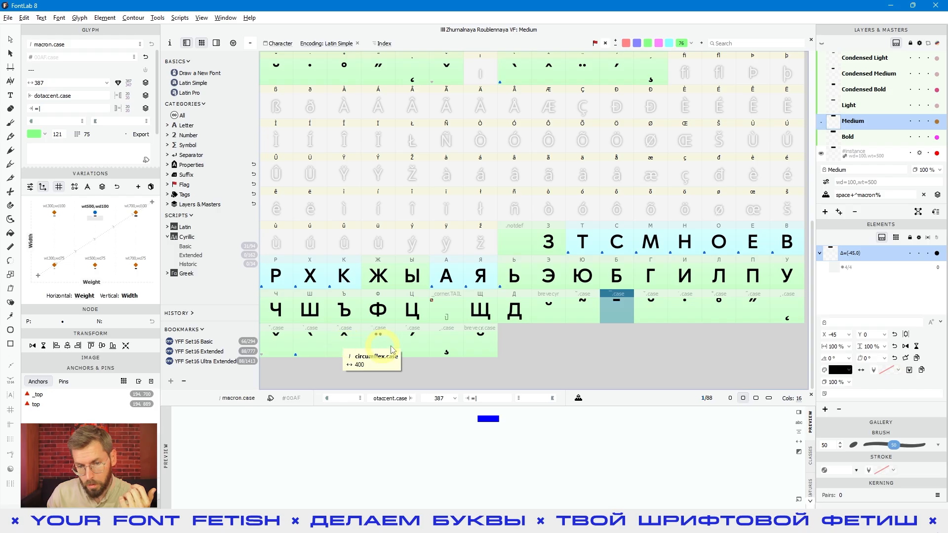
pyautogui.click(408, 340)
pyautogui.doubleClick(419, 349)
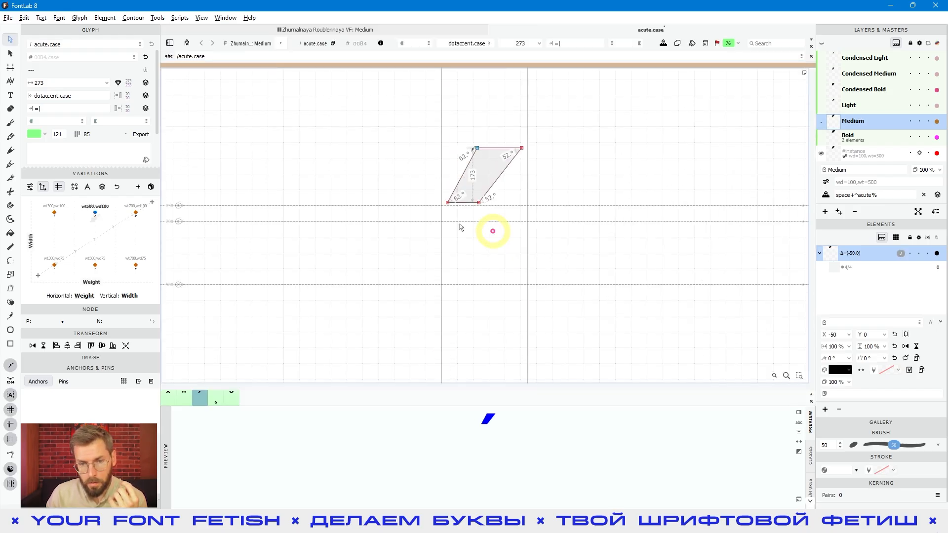
pyautogui.rightClick(456, 226)
pyautogui.click(103, 18)
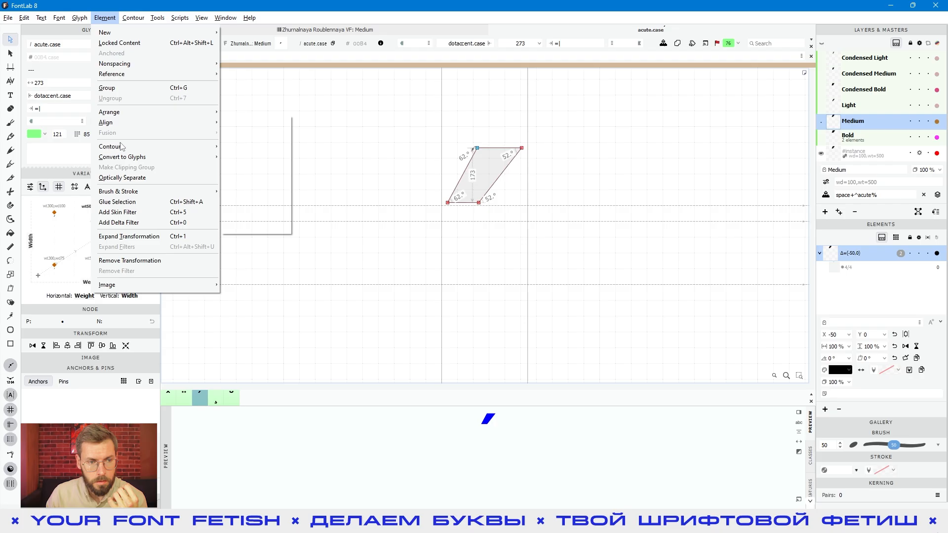
pyautogui.click(80, 17)
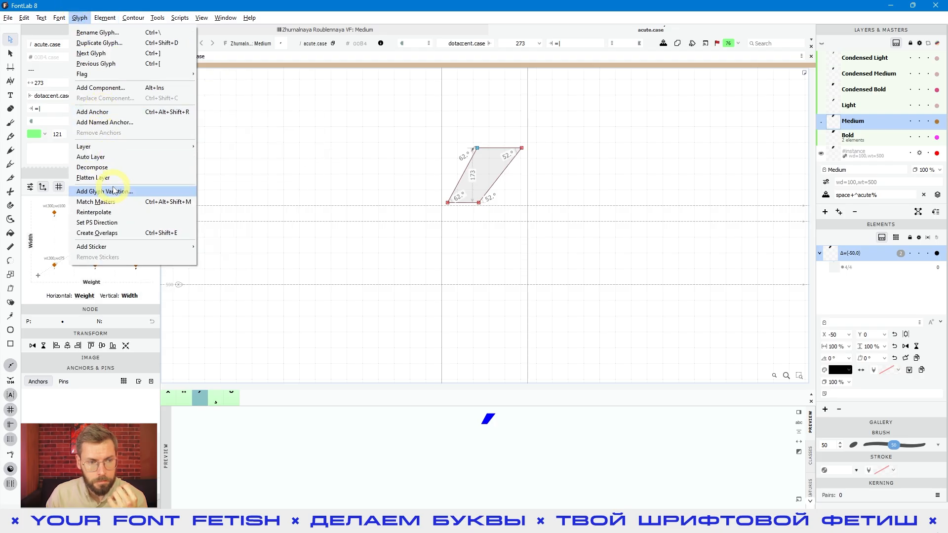
pyautogui.click(99, 112)
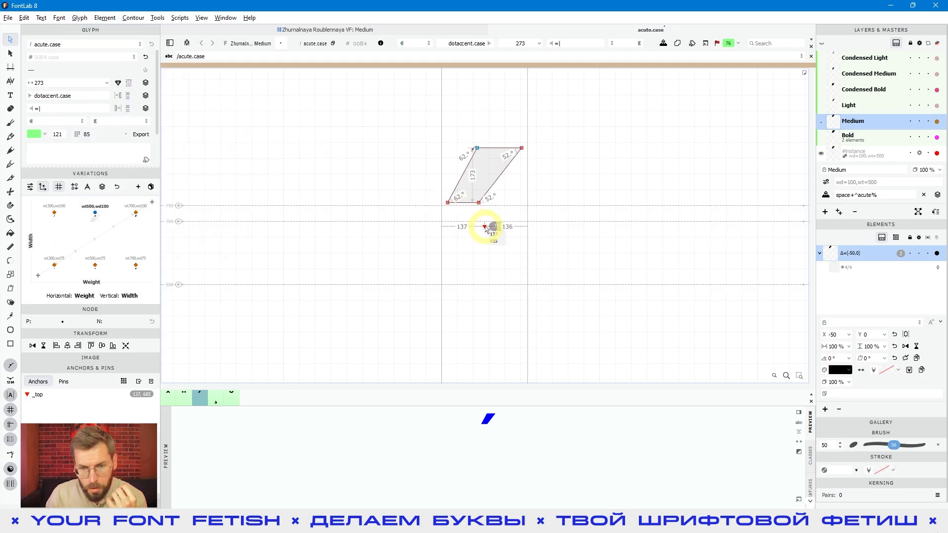
# Set the vertical position of the _top anchor in acute.case to 700
pyautogui.click(485, 228)
pyautogui.click(511, 43)
pyautogui.hotkey('ctrl', 'a')
pyautogui.write('700')
pyautogui.press('Return')
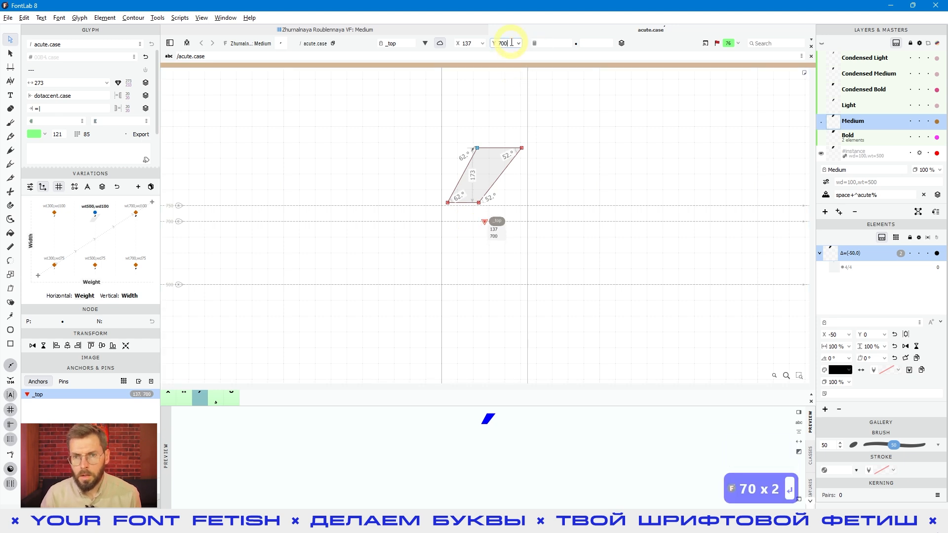
# Set the horizontal expression of the _top anchor in acute.case to center and check where it sits
pyautogui.click(545, 43)
pyautogui.write('сут')
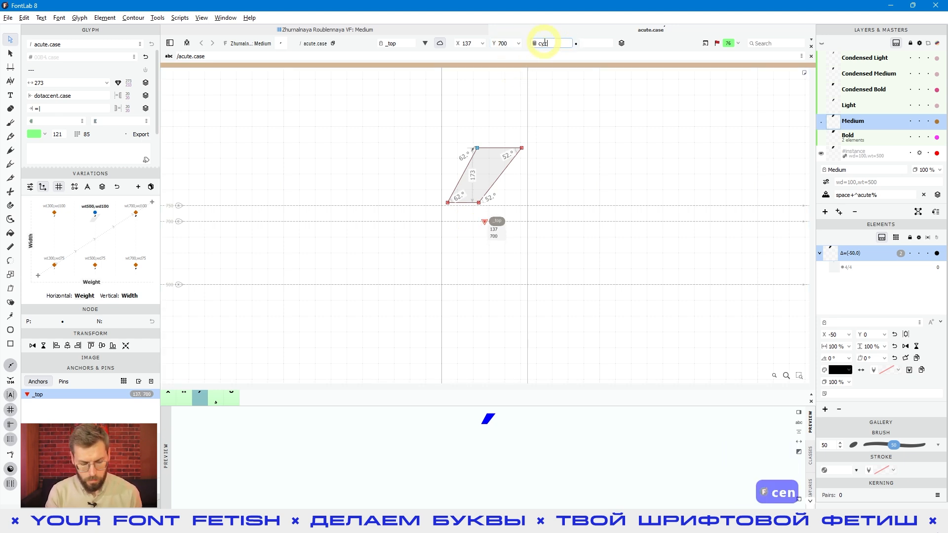
pyautogui.press('BackSpace')
pyautogui.write('туе')
pyautogui.press('BackSpace')
pyautogui.press('BackSpace')
pyautogui.press('BackSpace')
pyautogui.press('BackSpace')
pyautogui.press('BackSpace')
pyautogui.press('BackSpace')
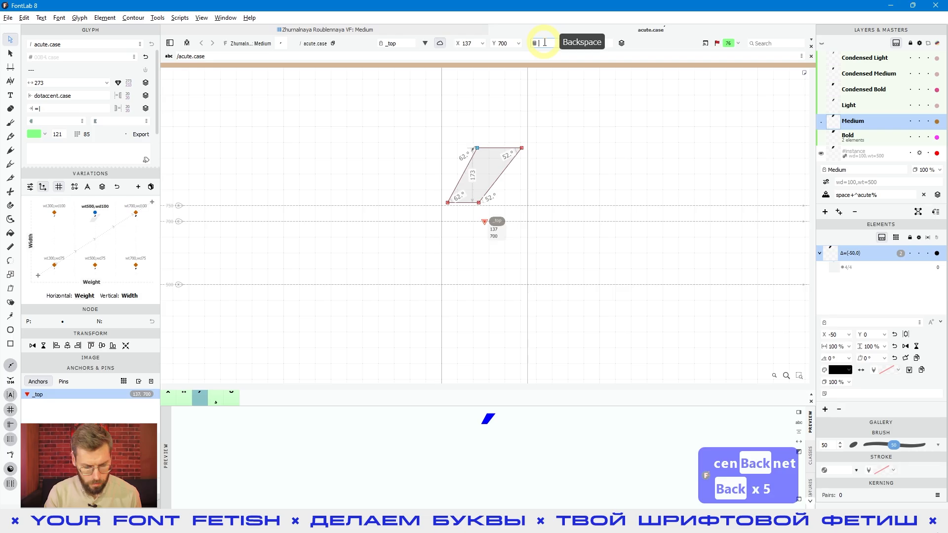
pyautogui.write('cn')
pyautogui.press('BackSpace')
pyautogui.write('enr')
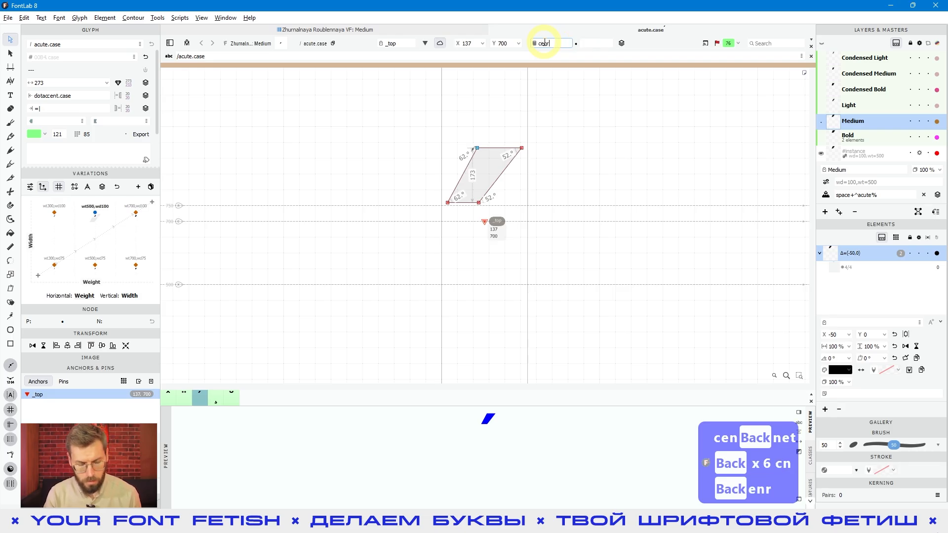
pyautogui.press('BackSpace')
pyautogui.write('ter')
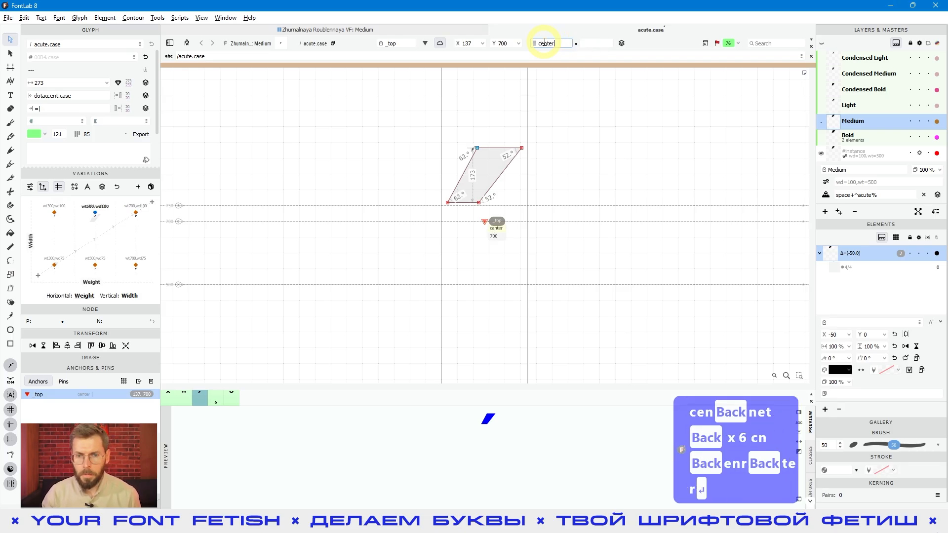
pyautogui.press('space')
pyautogui.moveTo(527, 280); pyautogui.dragTo(506, 292)
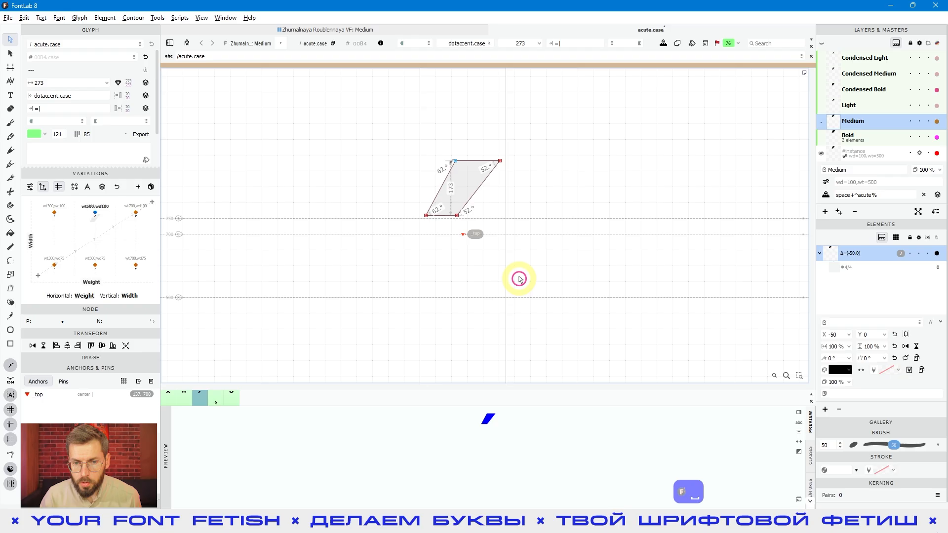
pyautogui.click(463, 234)
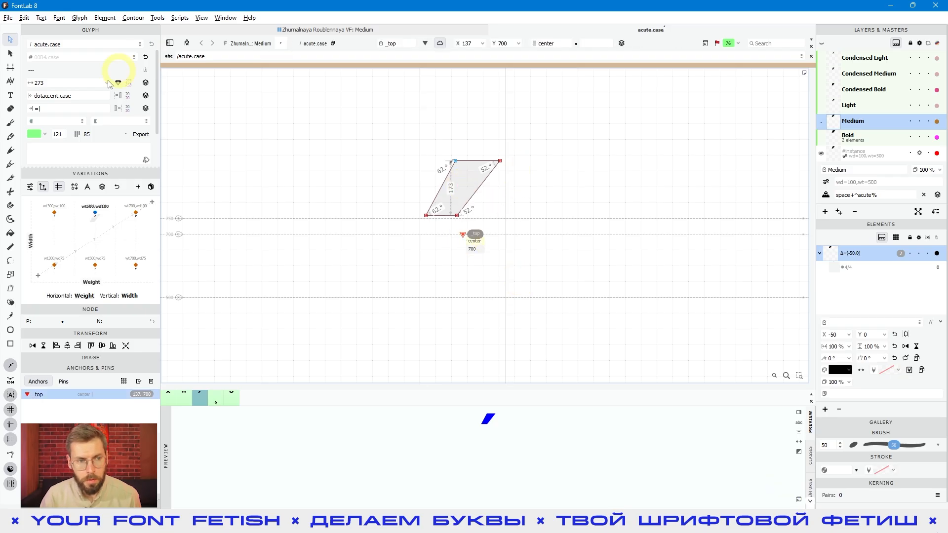
# Insert a capital A before acute.case in the glyph text and preview both glyphs filled
pyautogui.click(13, 98)
pyautogui.click(369, 223)
pyautogui.write('A')
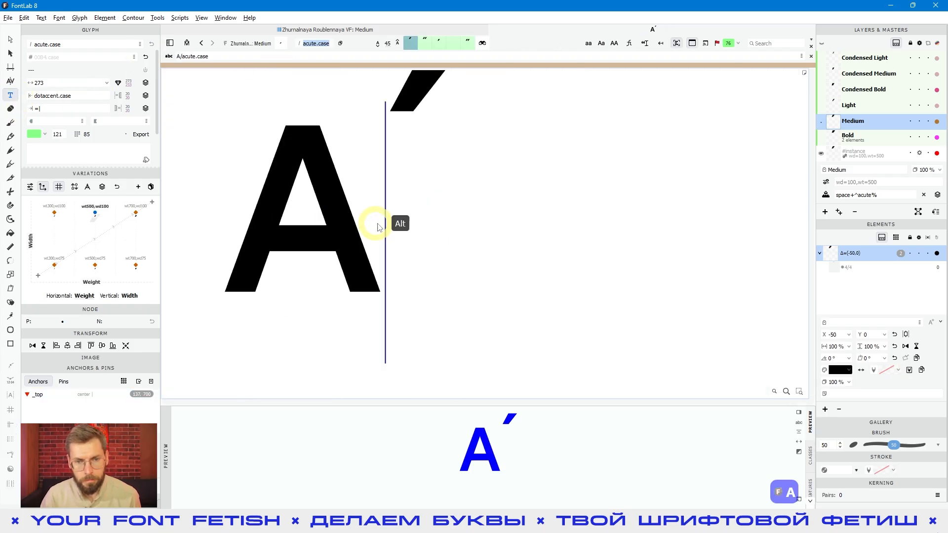
pyautogui.press('Escape')
pyautogui.press('space')
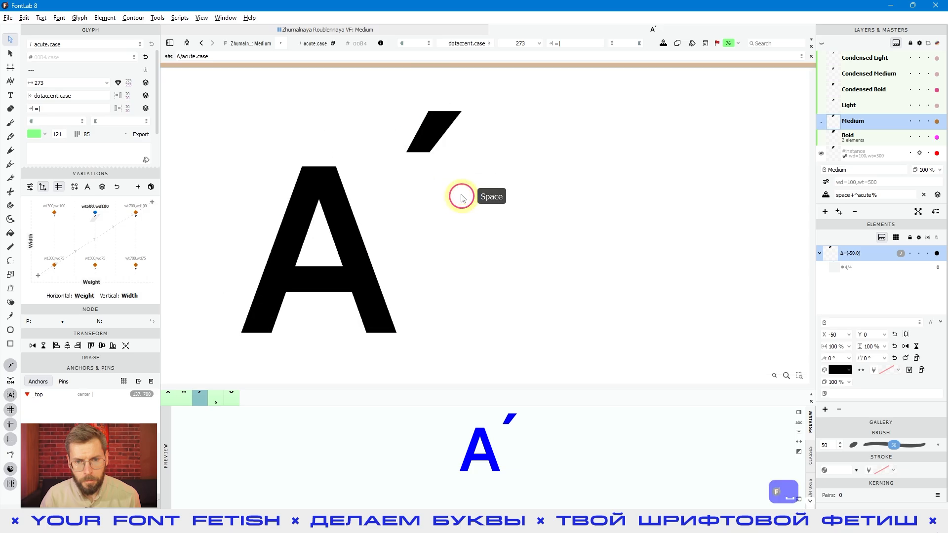
# Preview acute.case attached to the A by its anchor, filled and in outline
pyautogui.click(187, 43)
pyautogui.press('space')
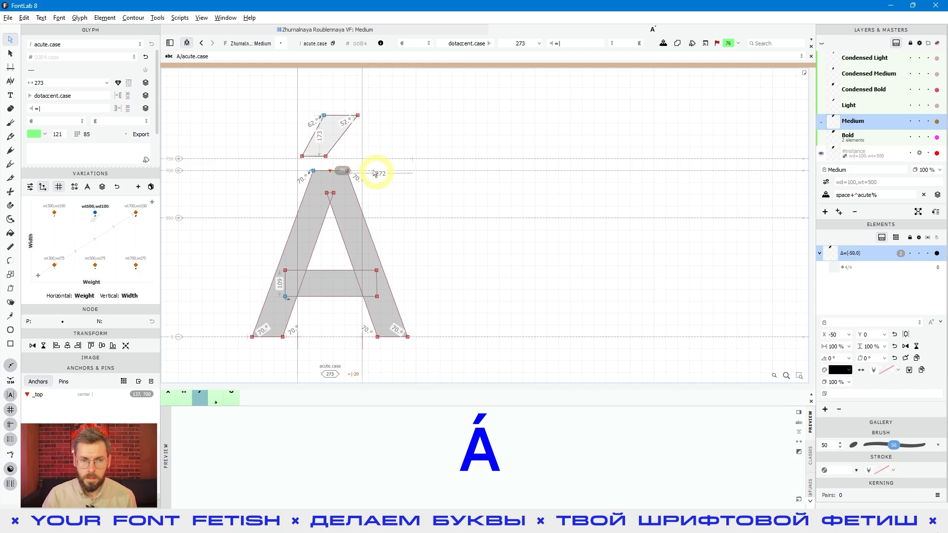
pyautogui.click(187, 44)
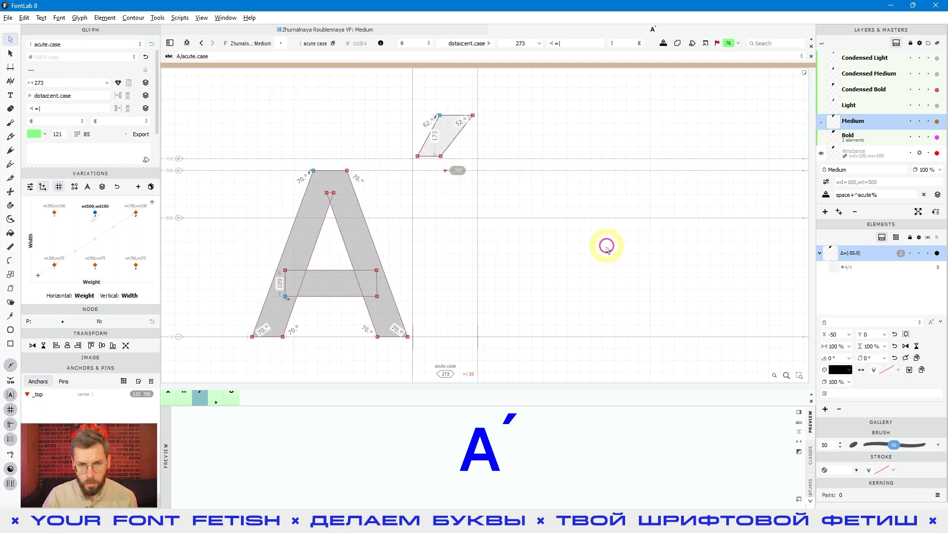
# Clear the horizontal expression of the _top anchor in acute.case
pyautogui.click(445, 171)
pyautogui.click(557, 43)
pyautogui.hotkey('ctrl', 'a')
pyautogui.press('Delete')
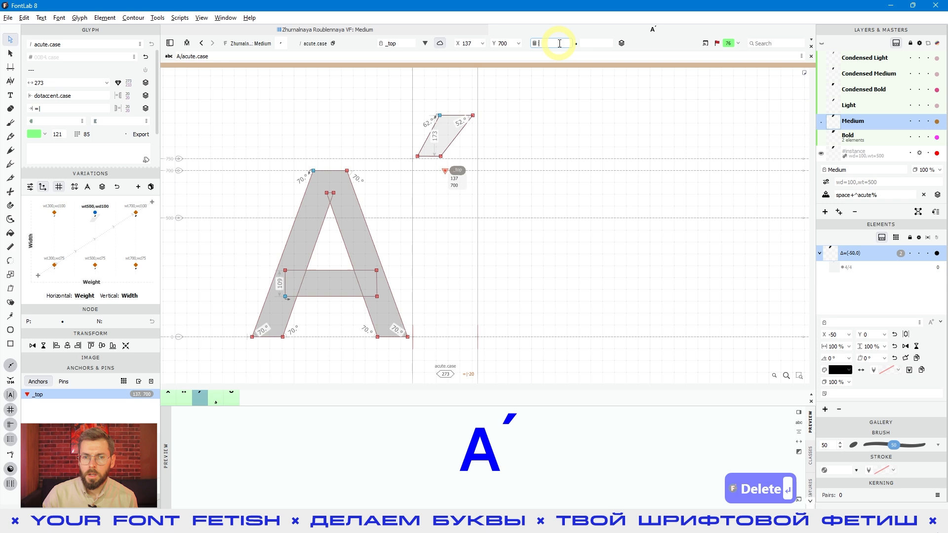
# Check the accent's bottom edge and move the _top anchor in acute.case to X 70, near the middle of that edge
pyautogui.click(443, 173)
pyautogui.scroll(3, 423, 159)
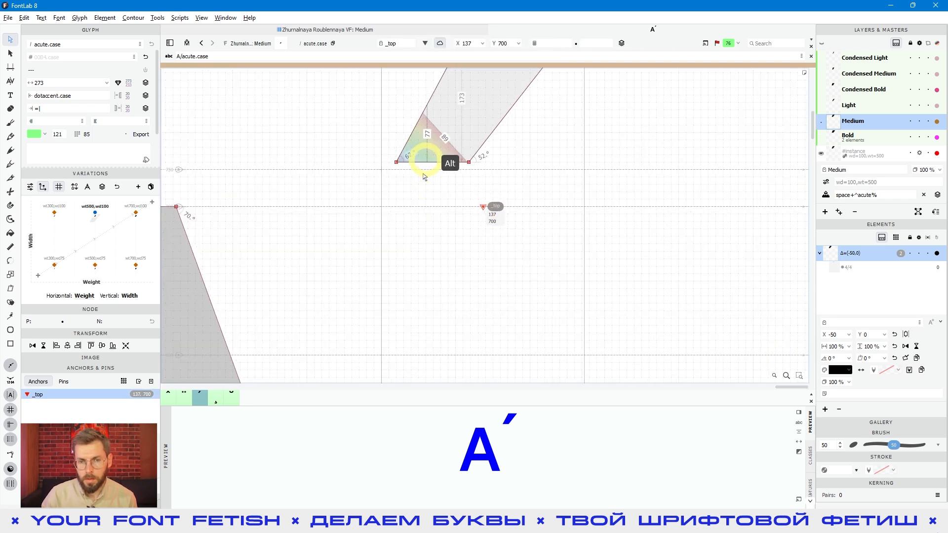
pyautogui.moveTo(493, 169); pyautogui.dragTo(360, 136)
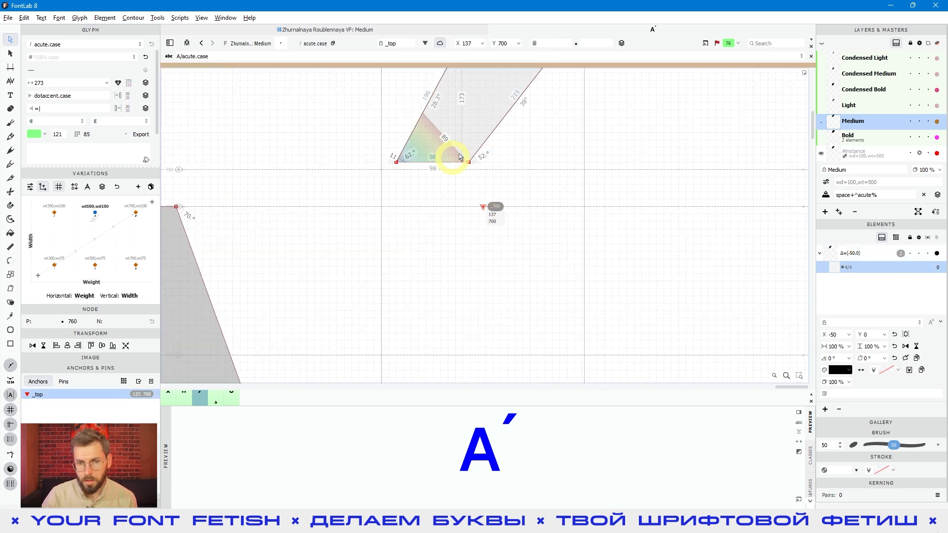
pyautogui.click(487, 209)
pyautogui.click(497, 217)
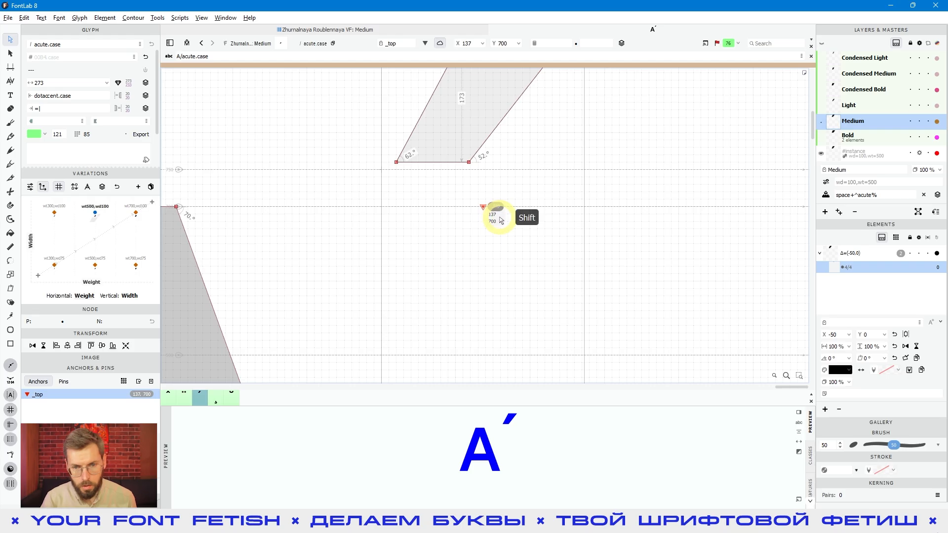
pyautogui.hotkey('shift', 'Left')
pyautogui.hotkey('shift', 'Left')
pyautogui.hotkey('shift', 'Left')
pyautogui.hotkey('shift', 'Left')
pyautogui.hotkey('shift', 'Left')
pyautogui.hotkey('shift', 'Left')
pyautogui.hotkey('shift', 'Left')
pyautogui.press('Right')
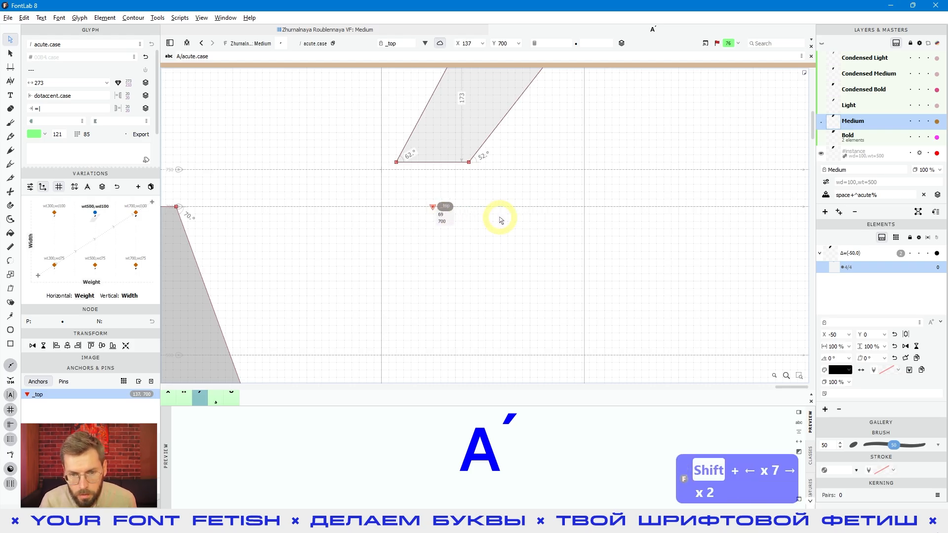
pyautogui.press('space')
pyautogui.scroll(-3, 449, 227)
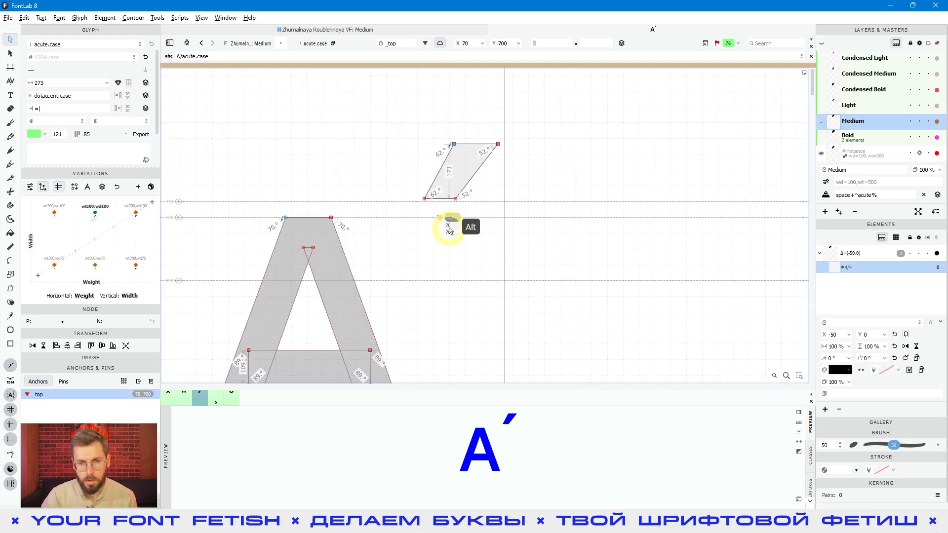
# Preview the filled A and acute.case side by side and with the accent attached by its anchor
pyautogui.press('space')
pyautogui.press('space')
pyautogui.moveTo(618, 289); pyautogui.dragTo(584, 271)
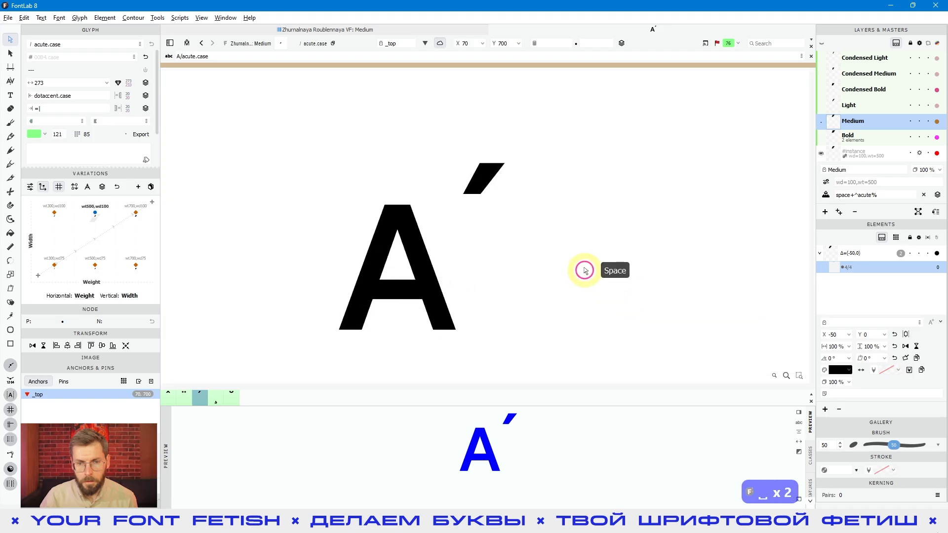
pyautogui.click(525, 242)
pyautogui.click(482, 219)
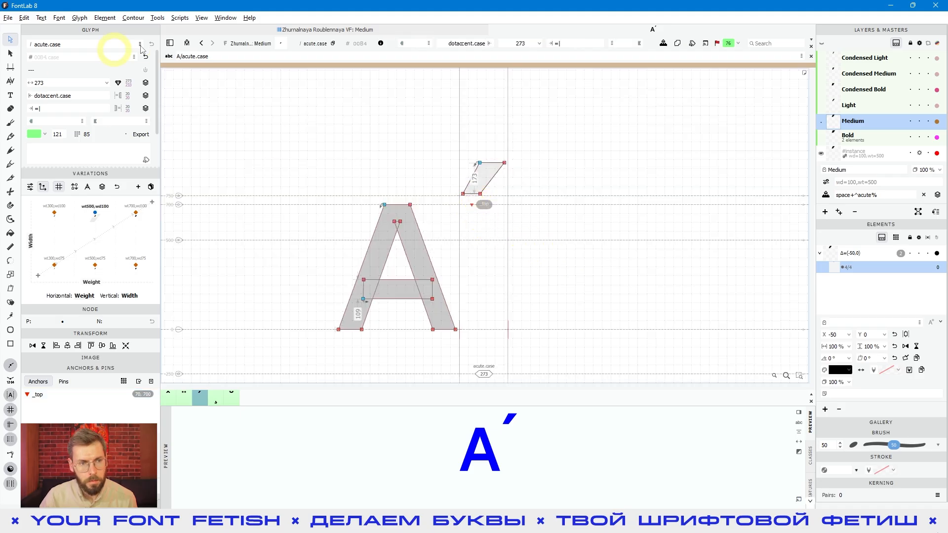
pyautogui.click(187, 43)
pyautogui.press('space')
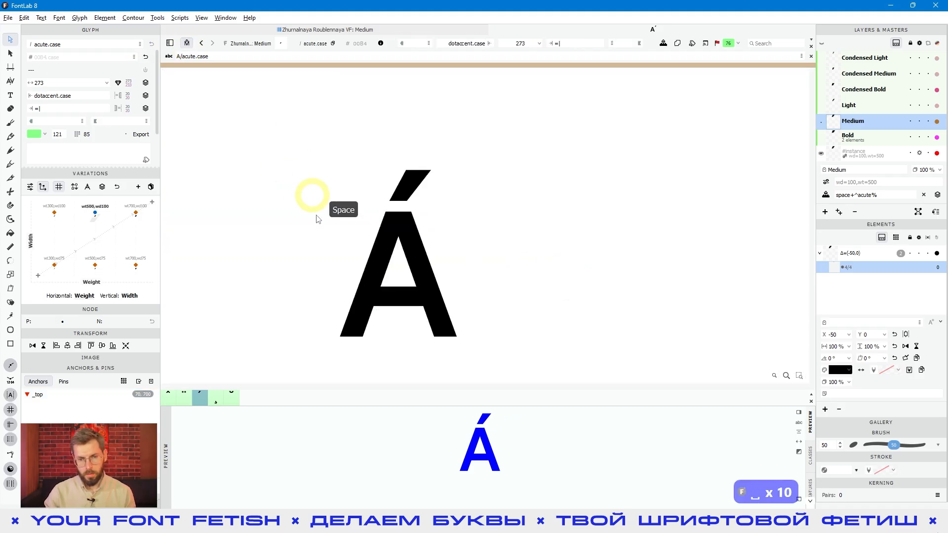
# Nudge the _top anchor in acute.case to X 66 while checking the filled accent over the A
pyautogui.click(409, 213)
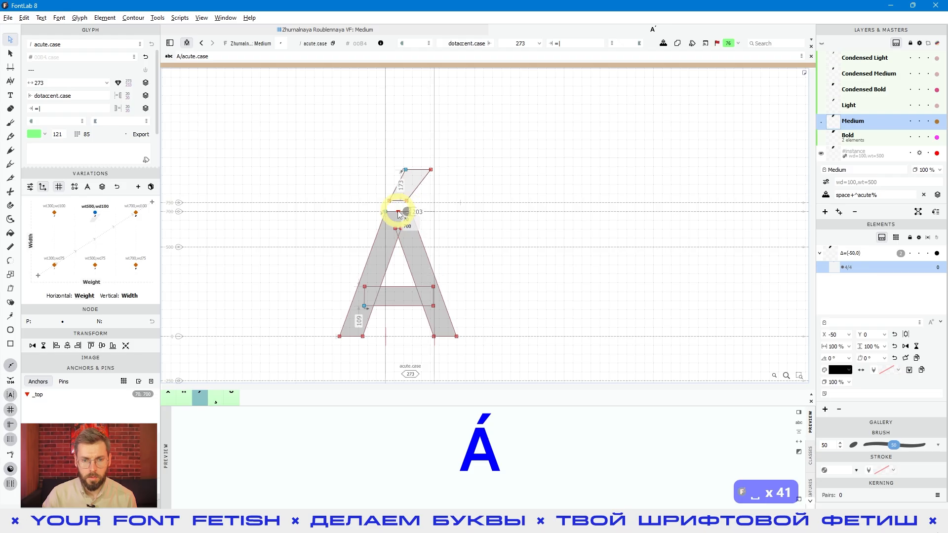
pyautogui.press('space')
pyautogui.press('Left')
pyautogui.press('Left')
pyautogui.press('Left')
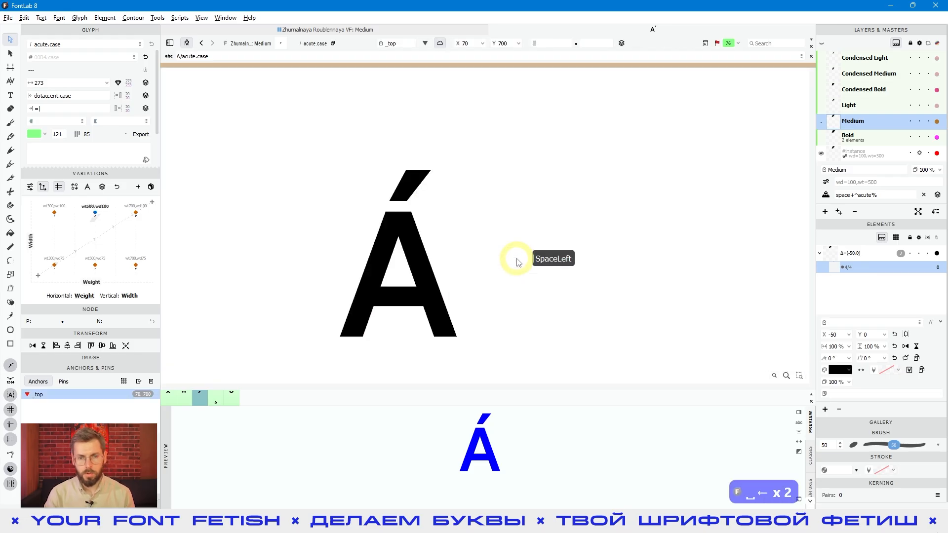
pyautogui.press('Right')
pyautogui.press('Left')
pyautogui.press('Left')
pyautogui.press('space')
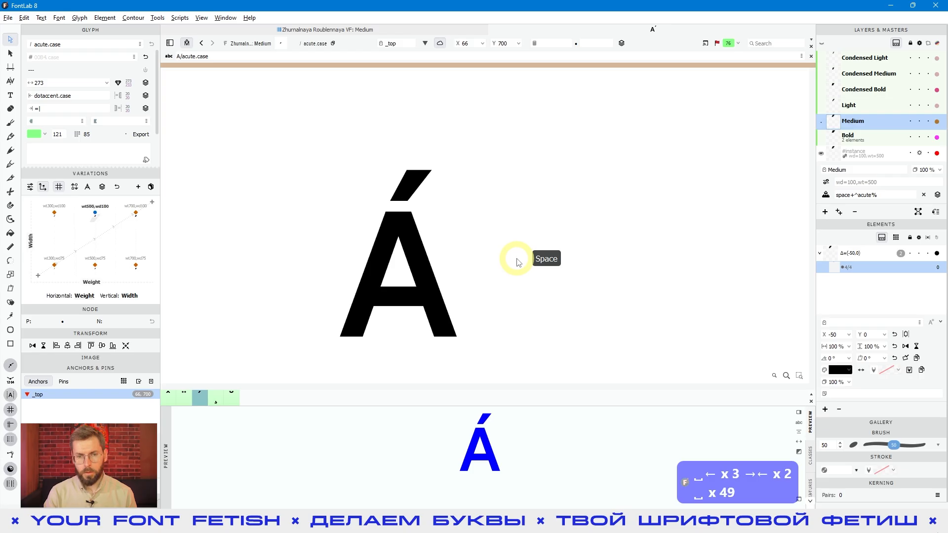
pyautogui.press('space')
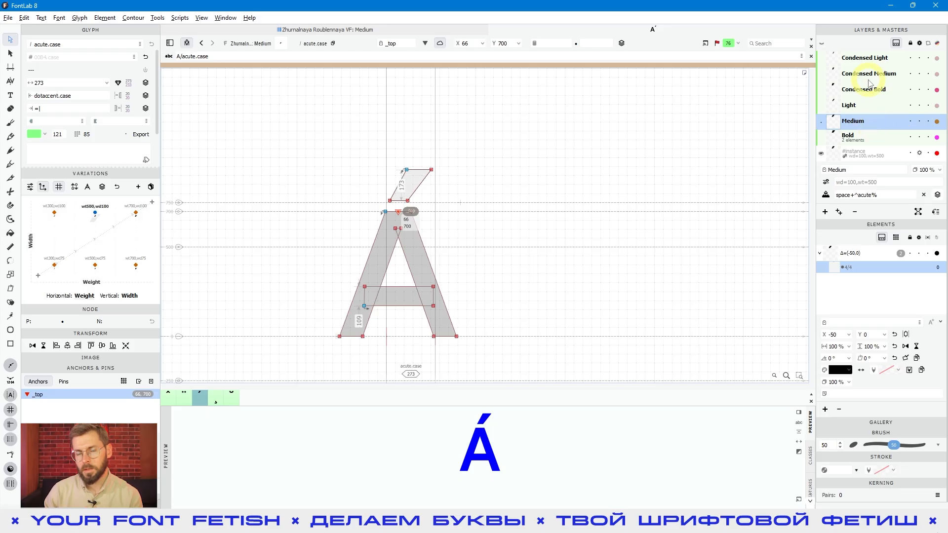
# Find grave.case in the font overview and open its Medium master for editing
pyautogui.click(419, 28)
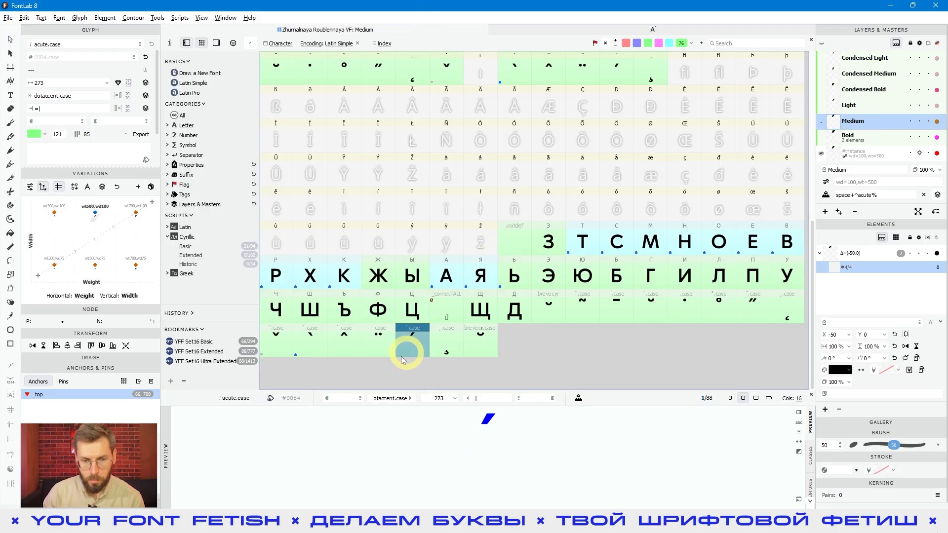
pyautogui.click(309, 341)
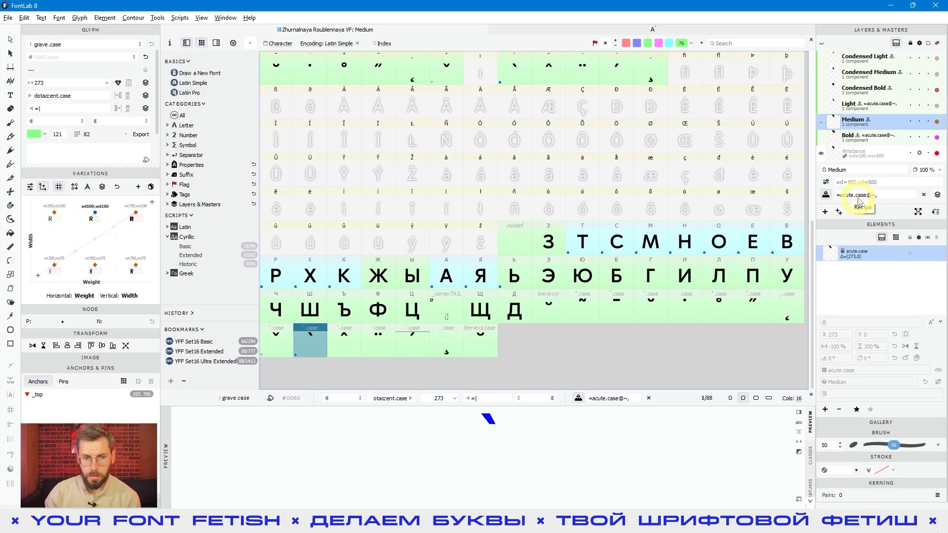
pyautogui.click(318, 349)
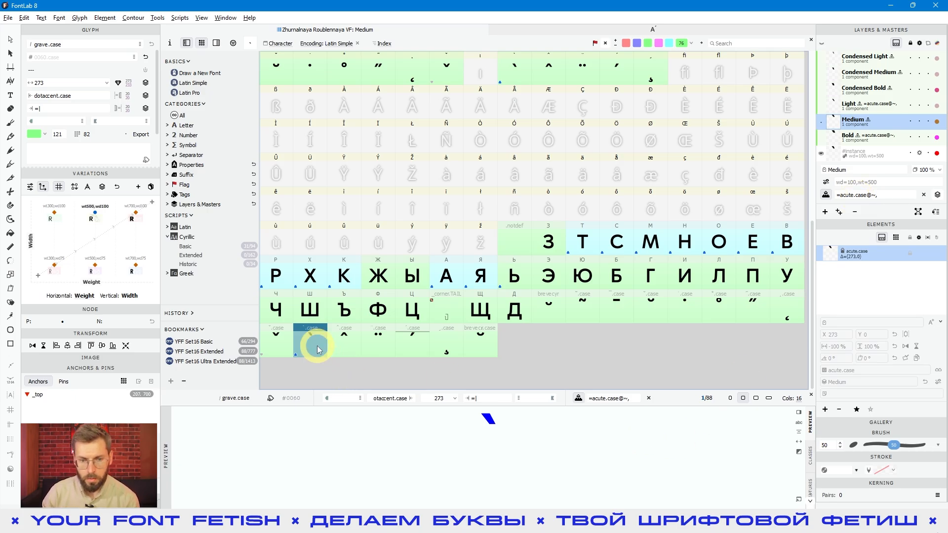
pyautogui.doubleClick(318, 347)
pyautogui.scroll(5, 520, 182)
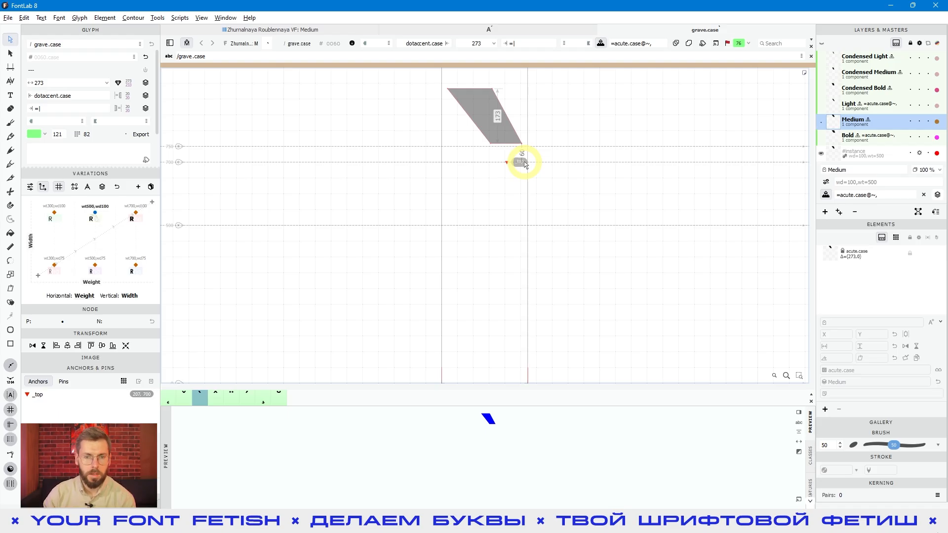
# Cut the @~, flip code from the Medium recipe of grave.case, leaving =acute.case, and rebuild the layer
pyautogui.scroll(2, 520, 175)
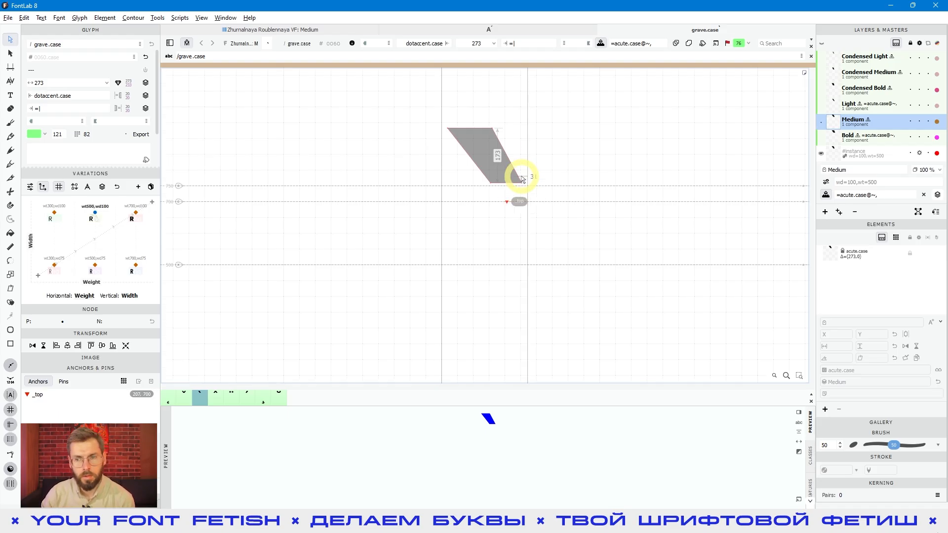
pyautogui.click(826, 194)
pyautogui.click(871, 195)
pyautogui.moveTo(871, 195); pyautogui.dragTo(868, 195)
pyautogui.hotkey('ctrl', 'x')
pyautogui.click(827, 195)
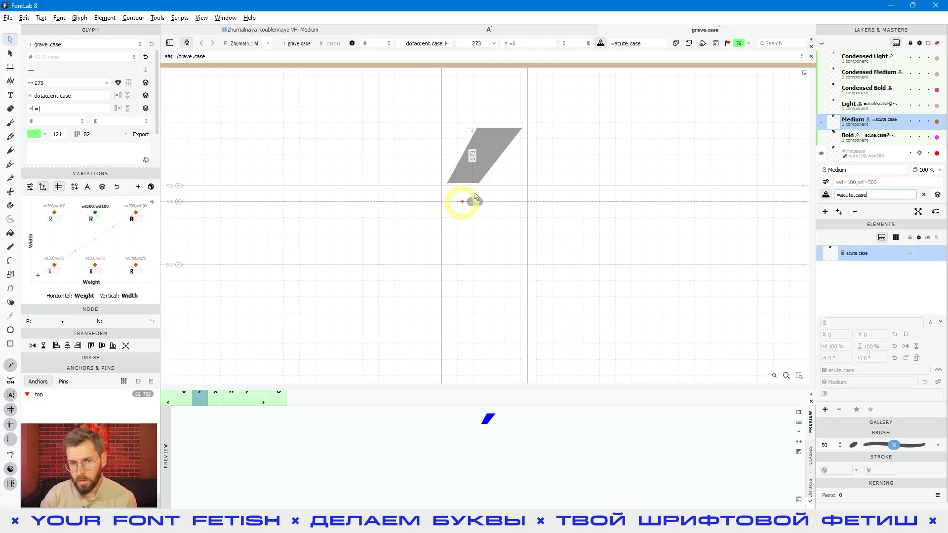
# Restore the grave.case recipe to =acute.case@~, and rebuild the Medium layer
pyautogui.hotkey('ctrl', 'v')
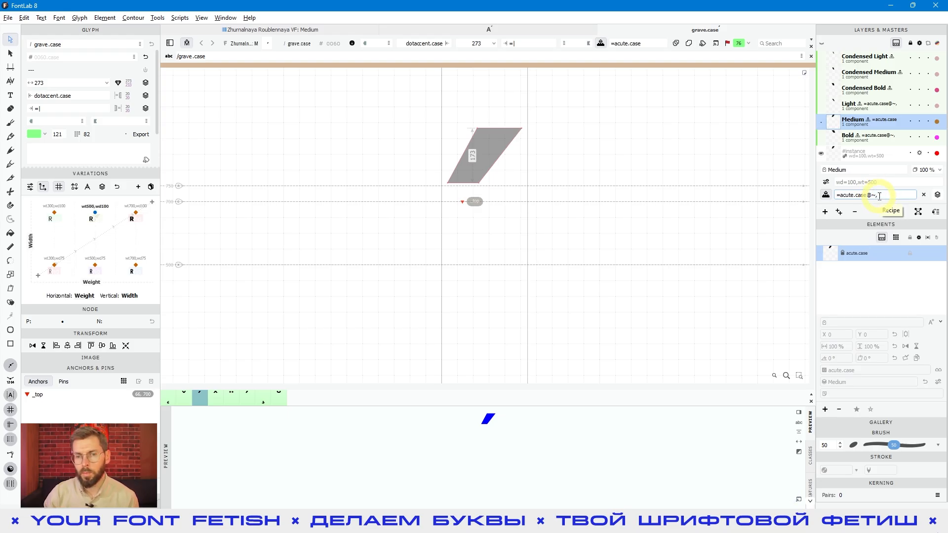
pyautogui.click(826, 194)
pyautogui.press('space')
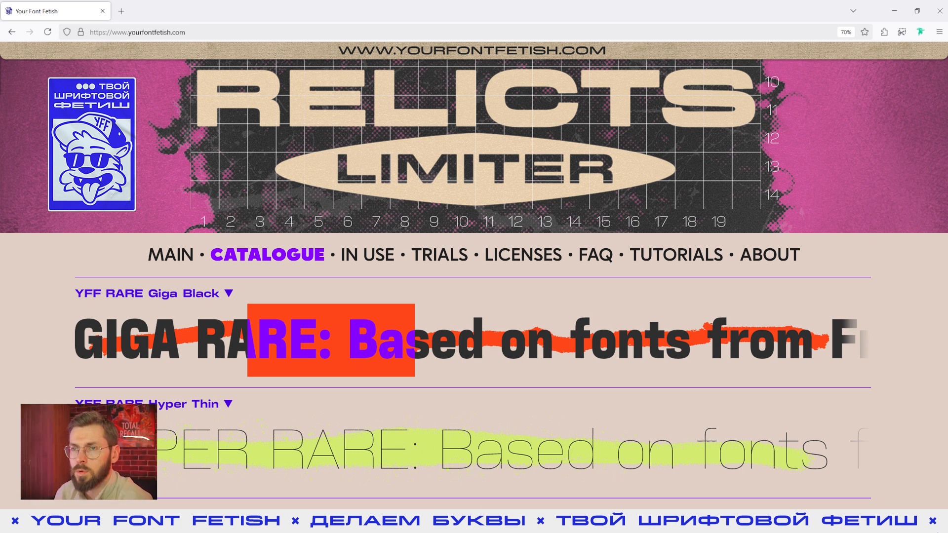
# Look through the Your Font Fetish channel and the FontLab community chat in Telegram, and return to FontLab
pyautogui.hotkey('alt', 'Tab')
pyautogui.scroll(-10, 623, 212)
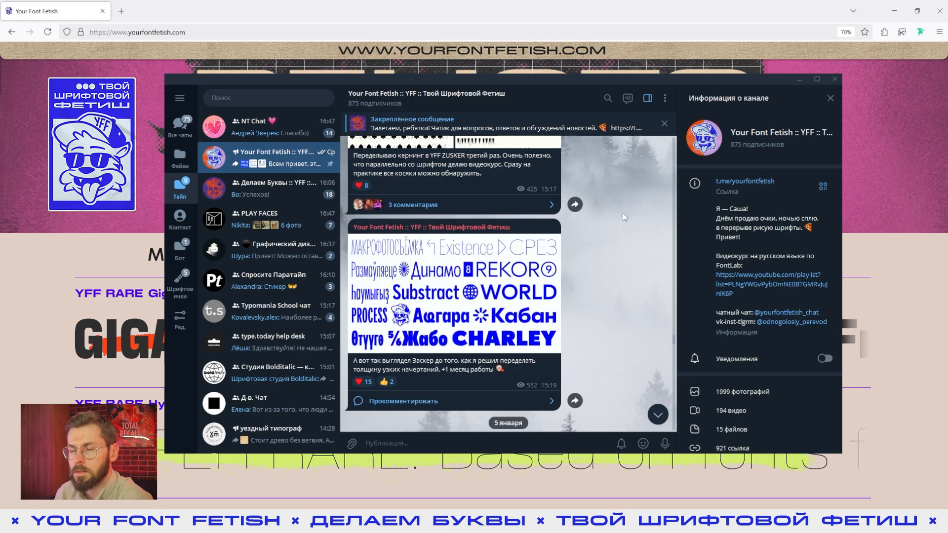
pyautogui.scroll(-10, 621, 212)
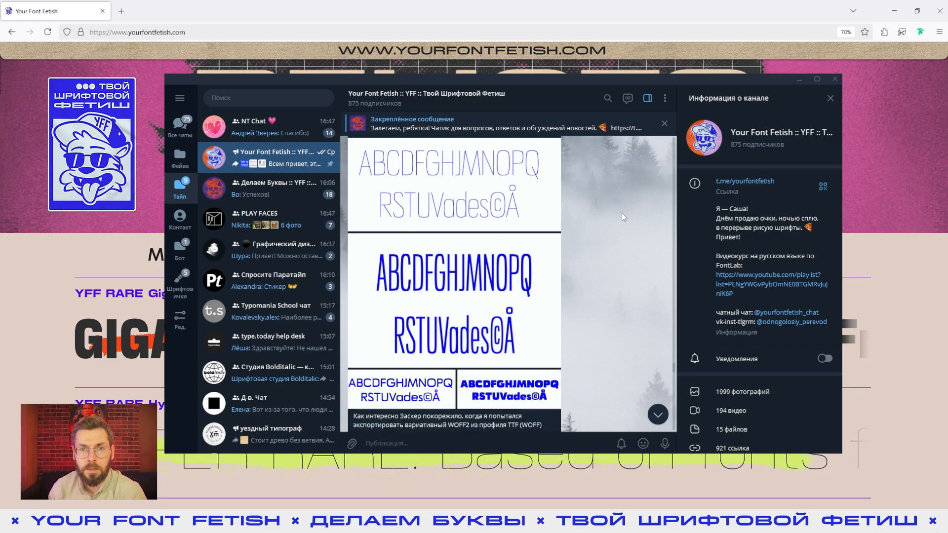
pyautogui.click(316, 199)
pyautogui.scroll(1, 599, 210)
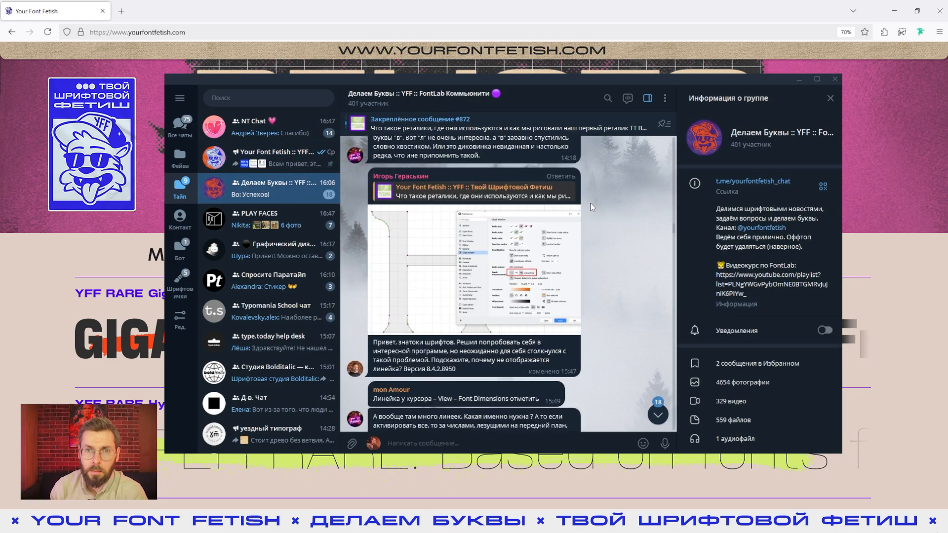
pyautogui.scroll(-11, 601, 214)
pyautogui.scroll(-6, 602, 214)
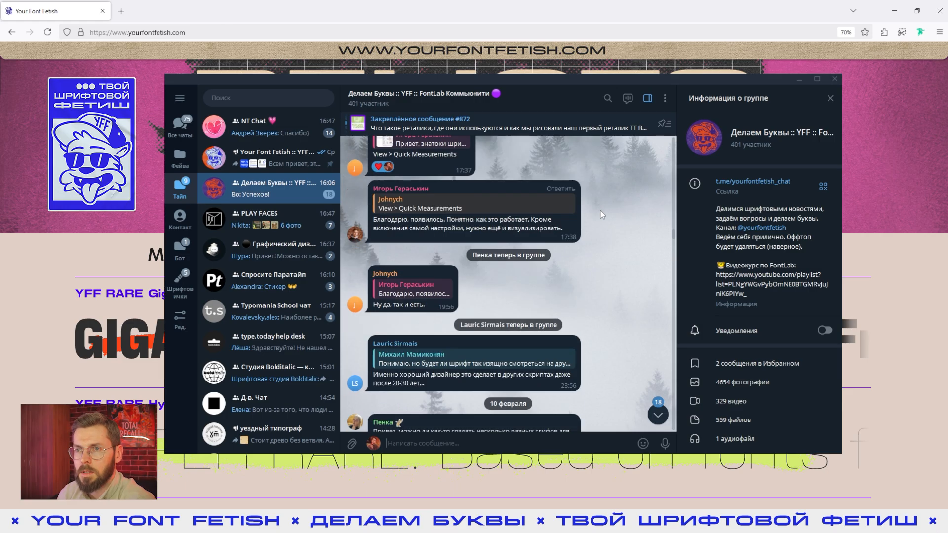
pyautogui.hotkey('alt', 'Tab')
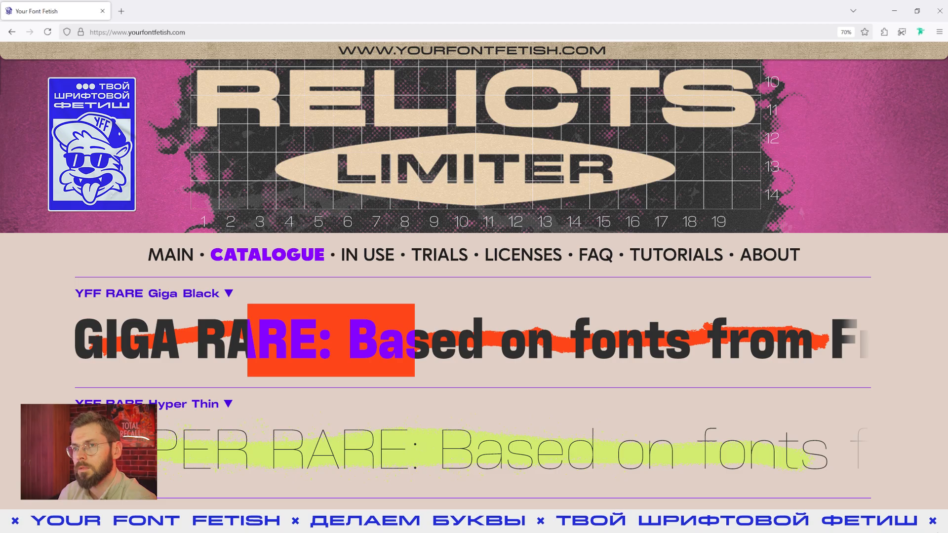
pyautogui.hotkey('alt', 'Tab')
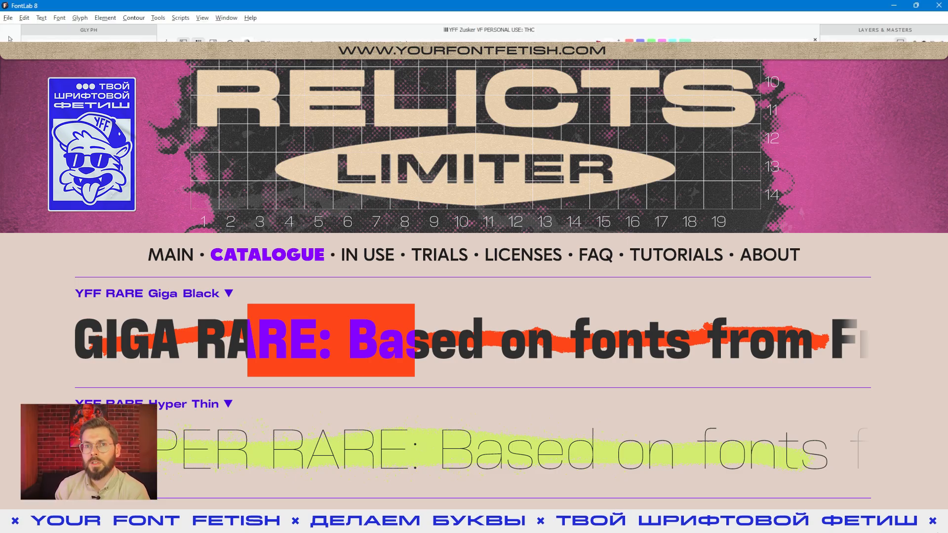